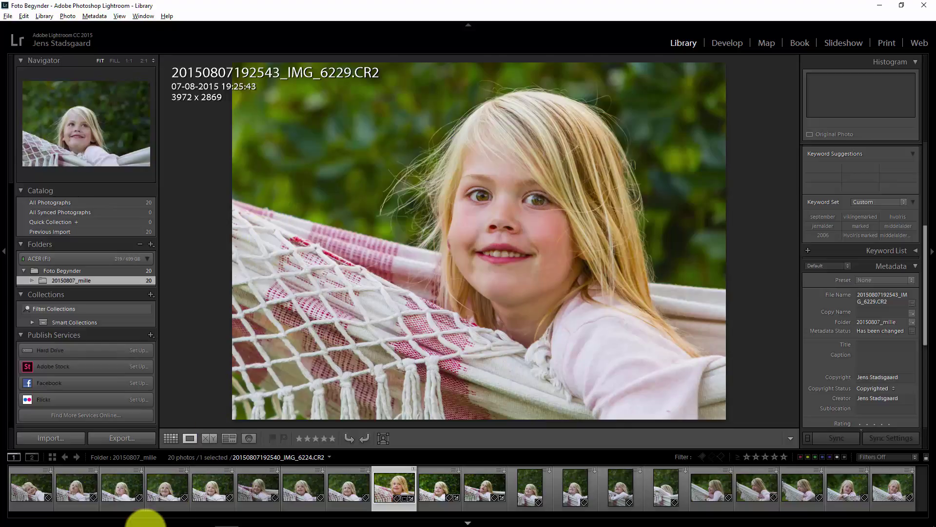
Switch to lrinstagram.com in Edge and jump to its Download section
{"action": "left_click", "coordinate": [82, 517]}
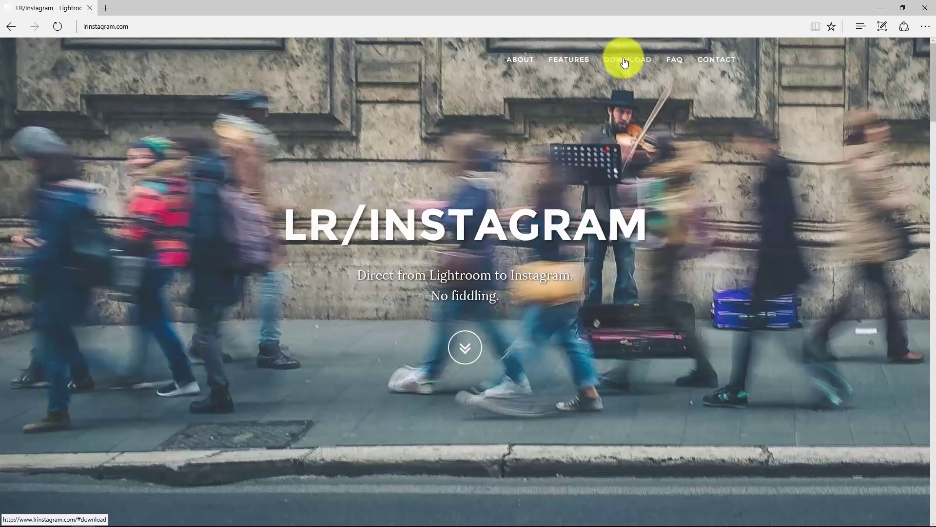
{"action": "left_click", "coordinate": [624, 61]}
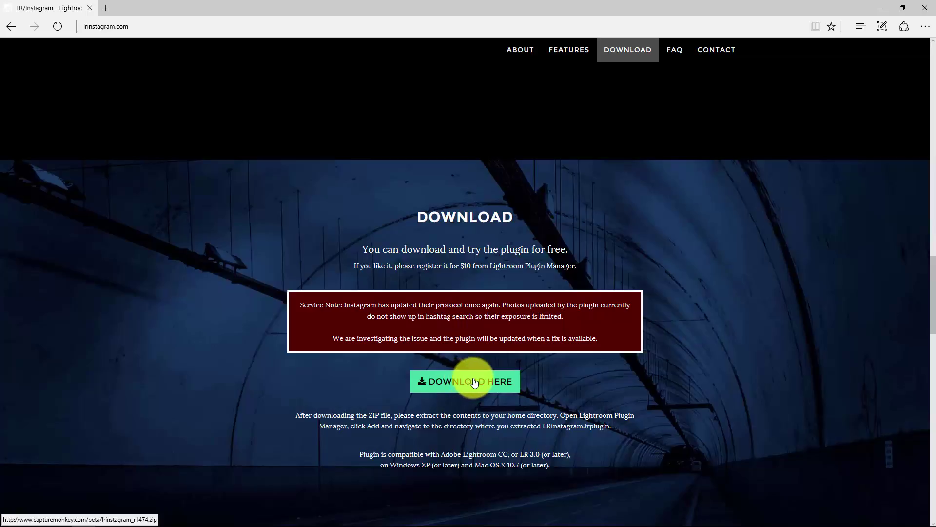
Download lrinstagram_r1474.zip and open it from Edge's downloads list
{"action": "left_click", "coordinate": [475, 386]}
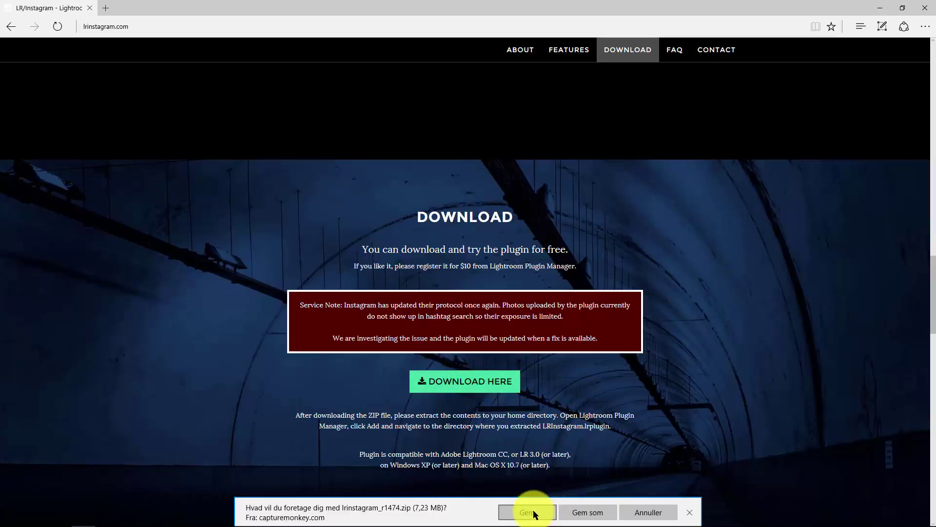
{"action": "left_click", "coordinate": [534, 511]}
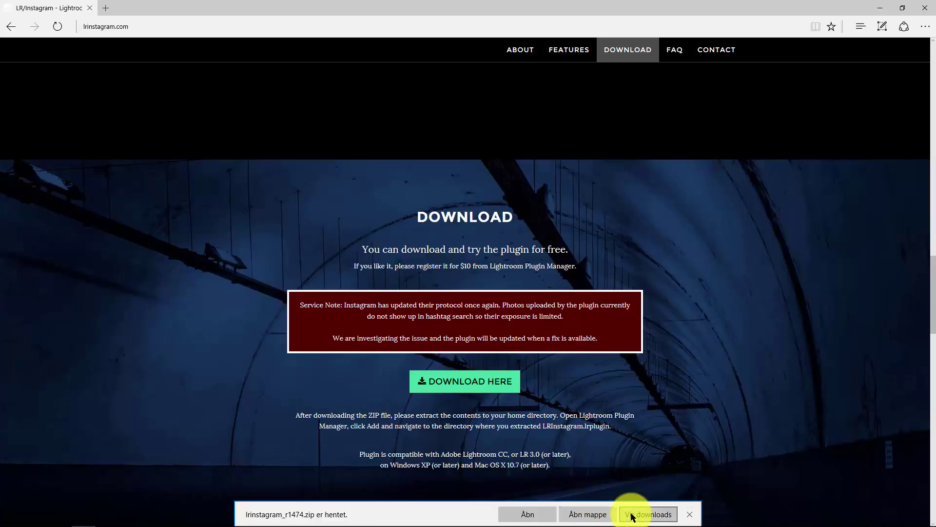
{"action": "left_click", "coordinate": [652, 514]}
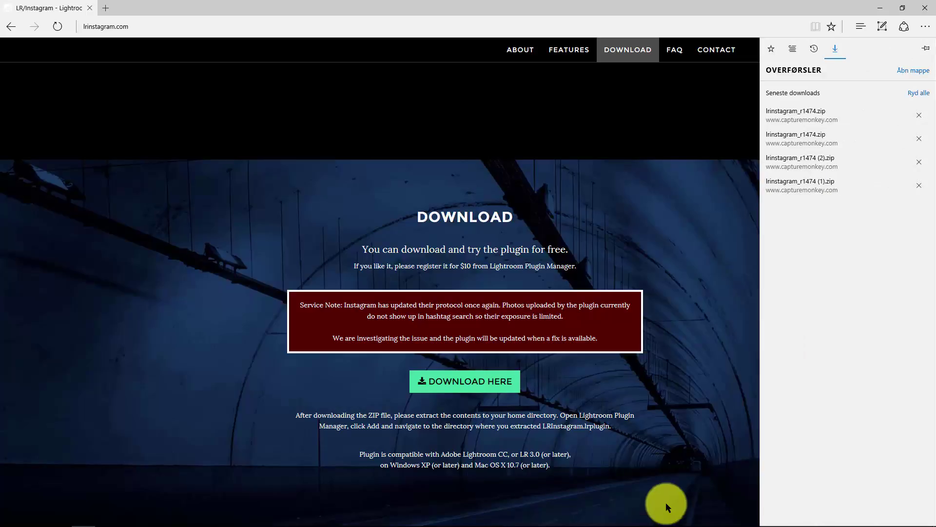
{"action": "left_click", "coordinate": [814, 114]}
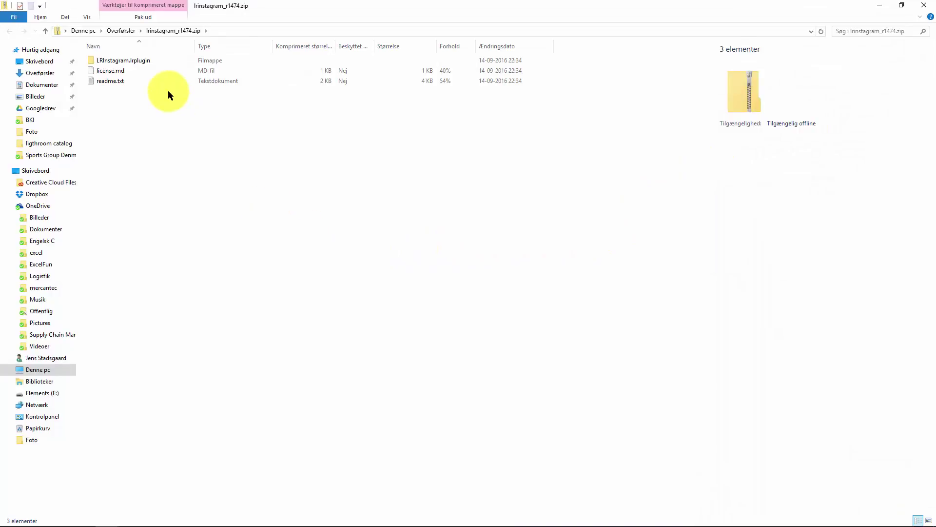
Arrange the zip contents and Publish folder windows side by side
{"action": "left_click", "coordinate": [901, 6]}
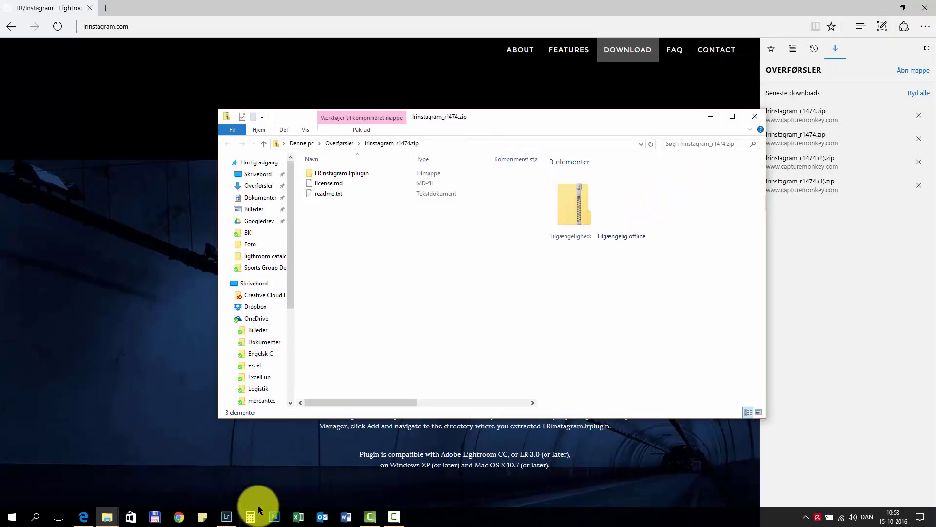
{"action": "left_click", "coordinate": [107, 516]}
{"action": "left_click", "coordinate": [63, 470]}
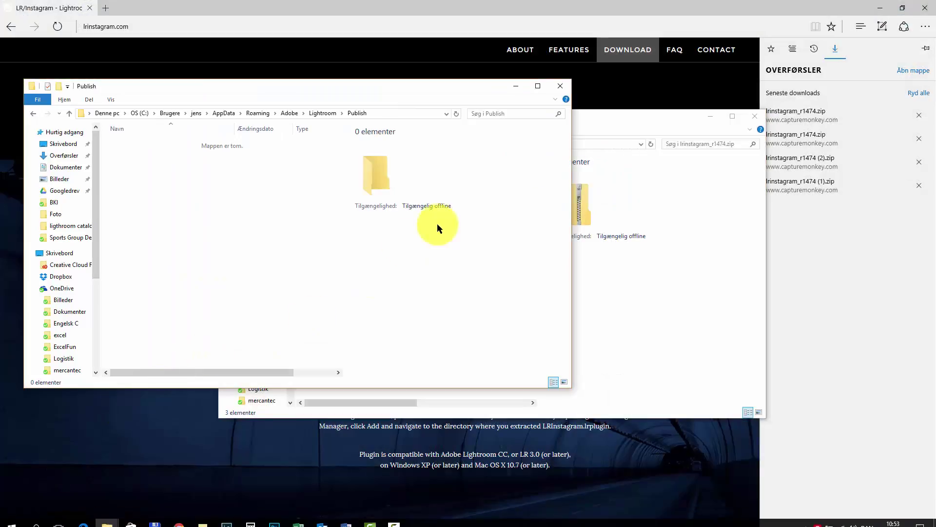
{"action": "left_click", "coordinate": [679, 112]}
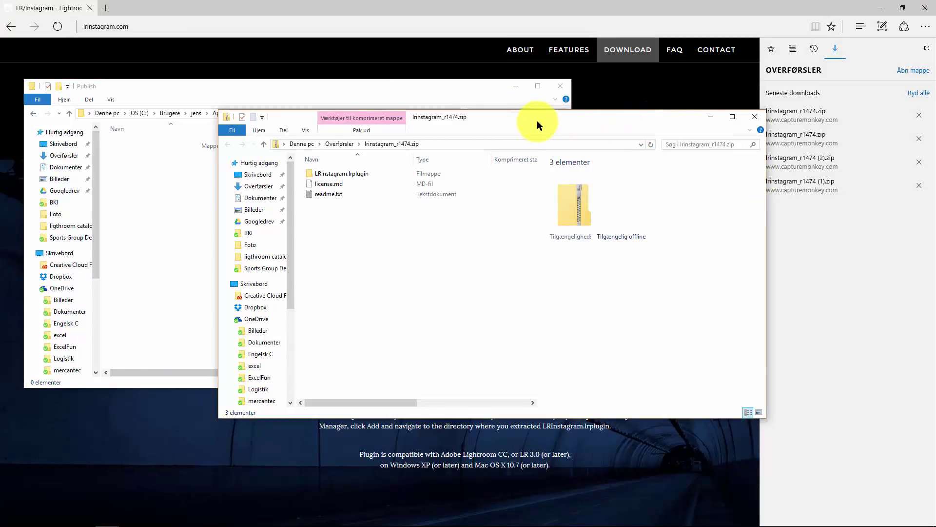
{"action": "left_click_drag", "start_coordinate": [537, 121], "coordinate": [717, 210]}
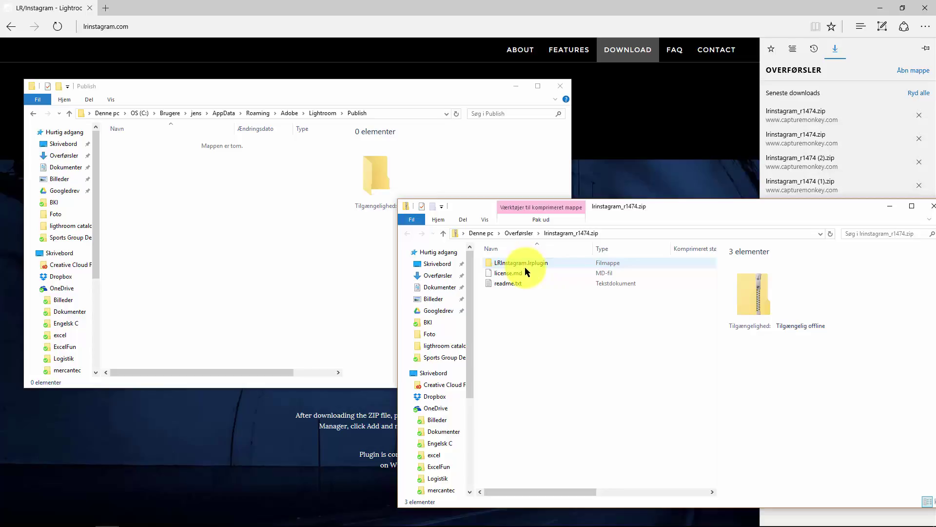
Copy LRInstagram.lrplugin into the Publish folder and minimize both Explorer windows
{"action": "left_click_drag", "start_coordinate": [536, 262], "coordinate": [163, 209]}
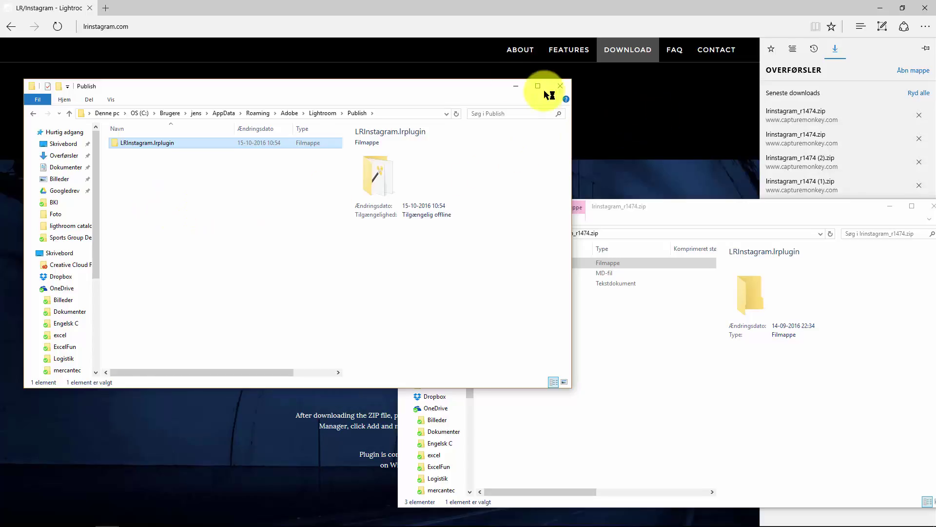
{"action": "left_click", "coordinate": [891, 209]}
{"action": "left_click", "coordinate": [515, 86]}
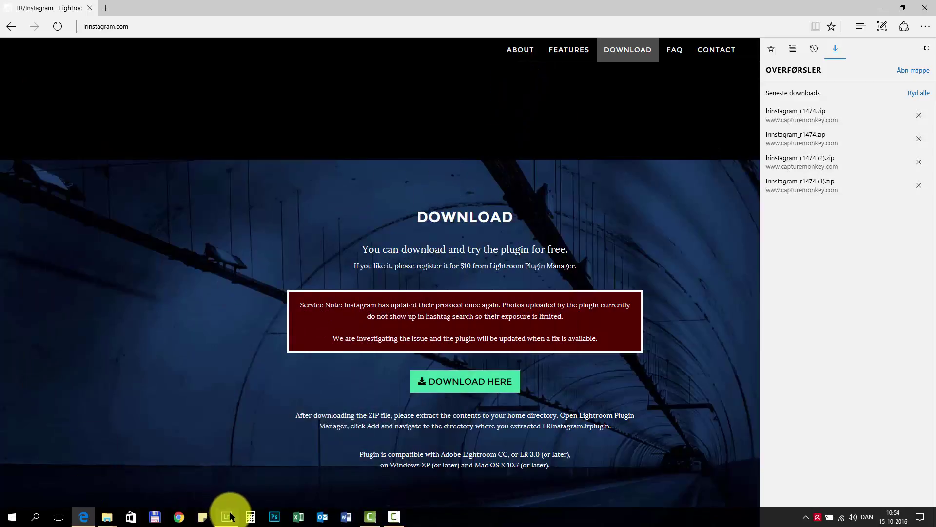
Add the LRInstagram.lrplugin folder through Lightroom's Plug-in Manager and close it
{"action": "left_click", "coordinate": [226, 517]}
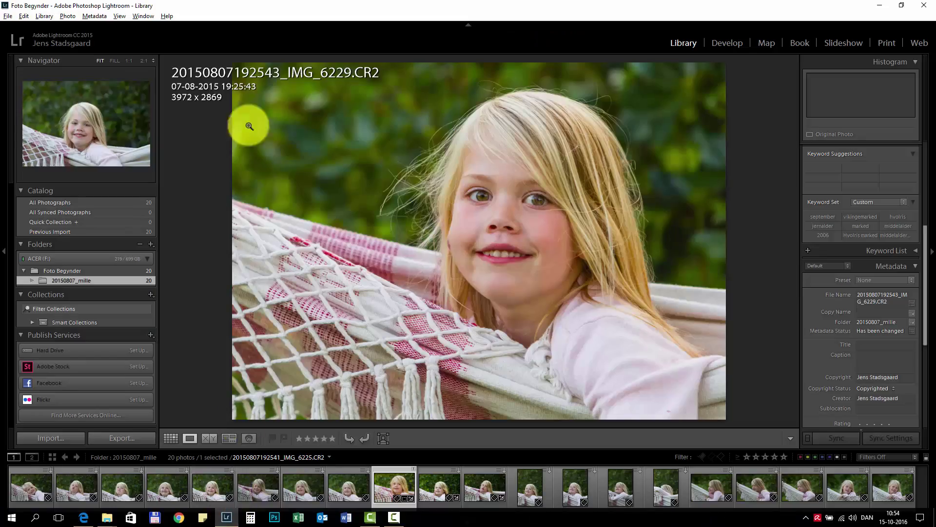
{"action": "left_click", "coordinate": [8, 16]}
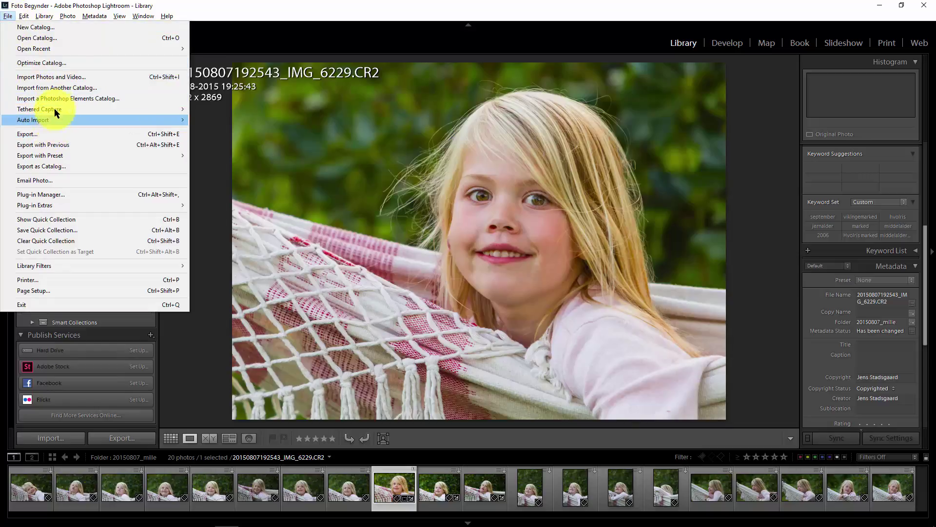
{"action": "left_click", "coordinate": [65, 197]}
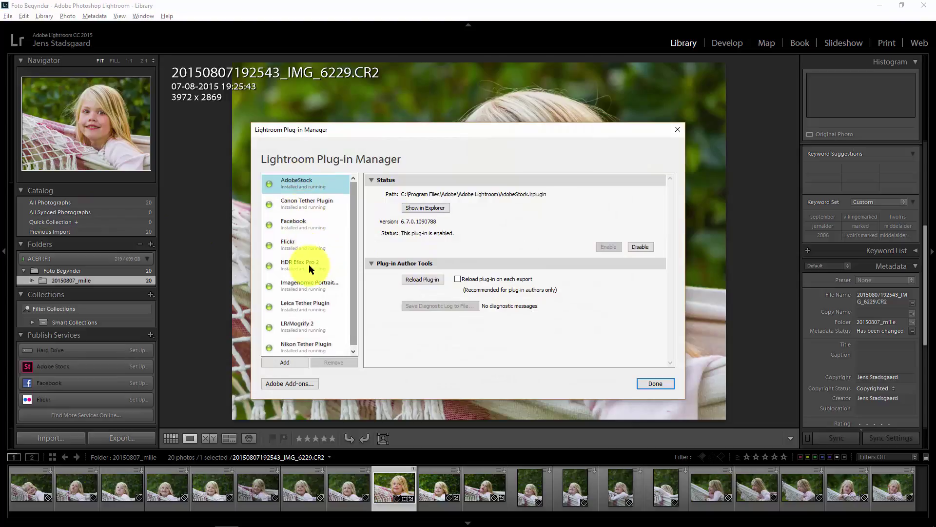
{"action": "left_click", "coordinate": [282, 363]}
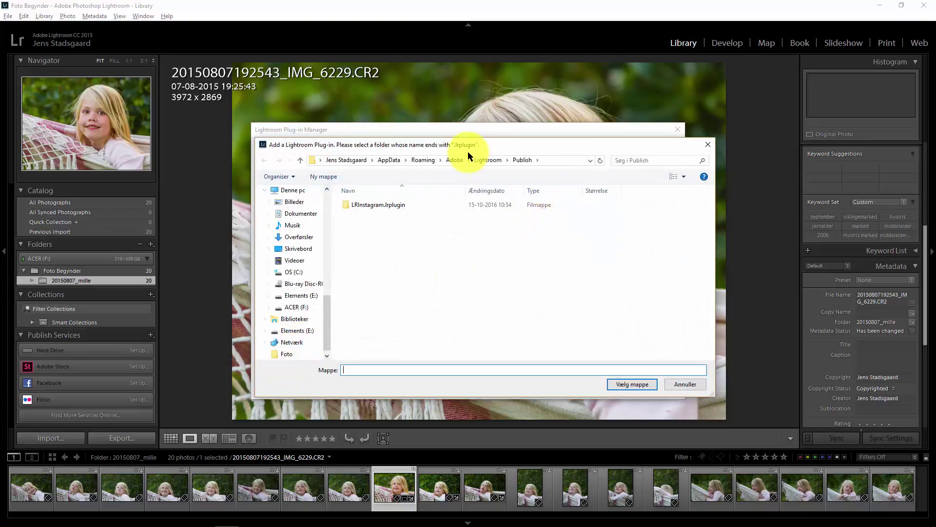
{"action": "left_click", "coordinate": [382, 205]}
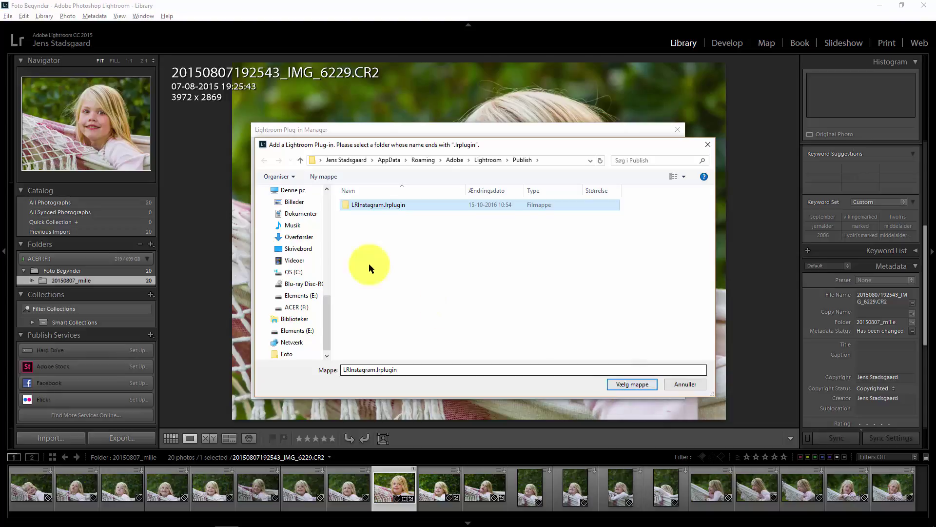
{"action": "left_click", "coordinate": [631, 384]}
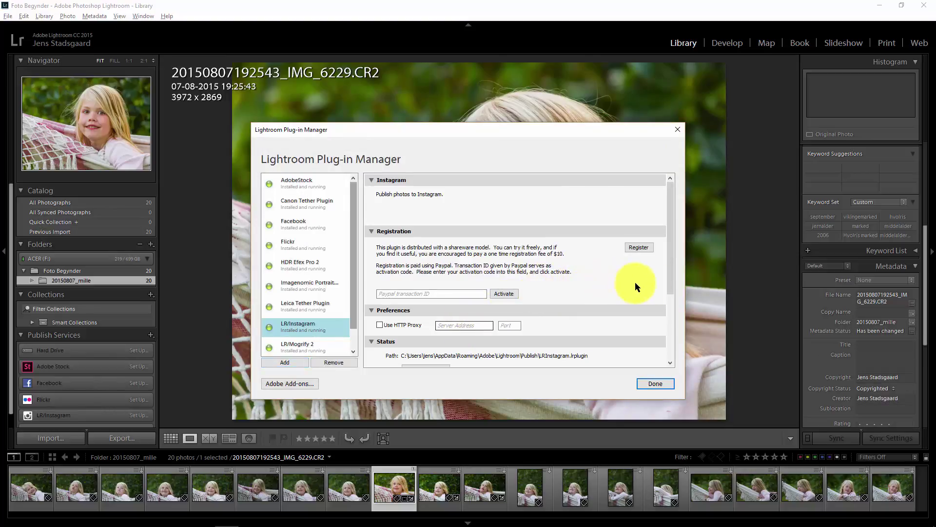
{"action": "left_click_drag", "start_coordinate": [671, 255], "coordinate": [673, 305]}
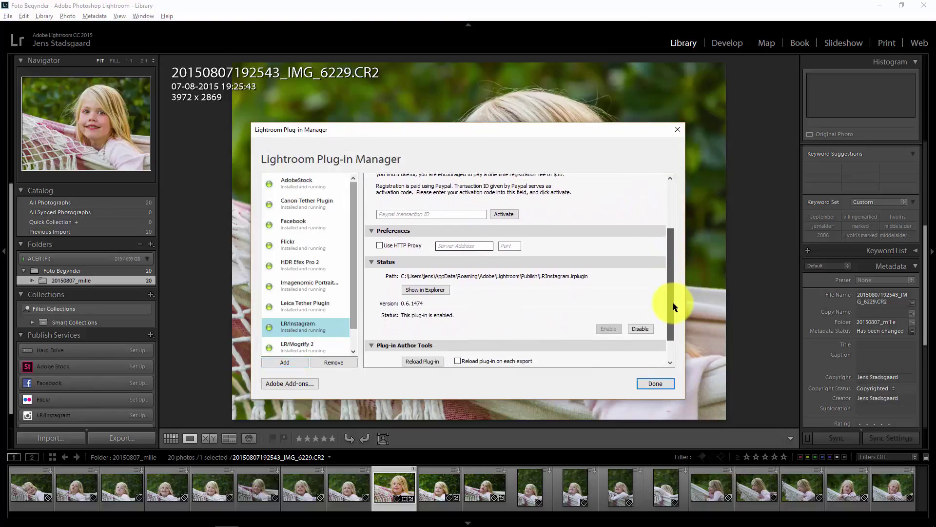
{"action": "scroll", "coordinate": [674, 308], "scroll_direction": "up", "scroll_amount": 3}
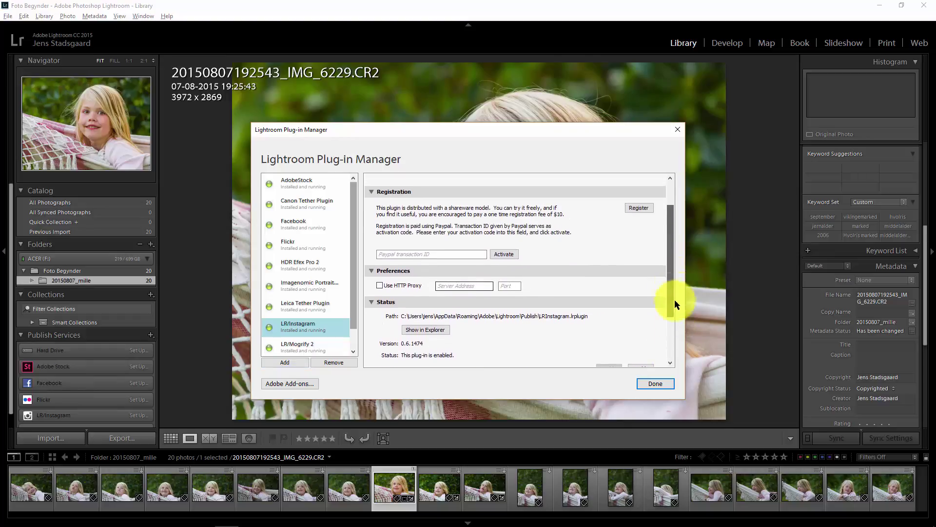
{"action": "left_click", "coordinate": [657, 383]}
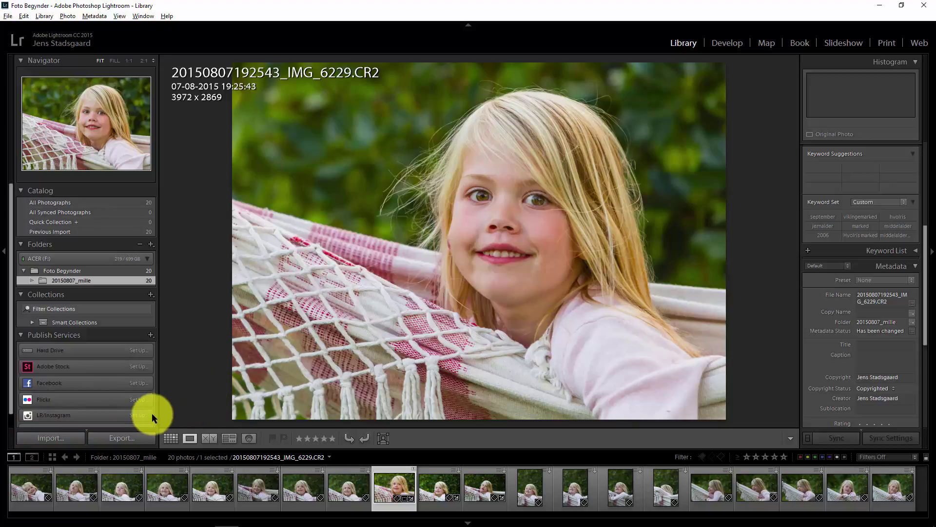
Set up LR/Instagram by logging in with the Instagram username and password
{"action": "left_click", "coordinate": [139, 414]}
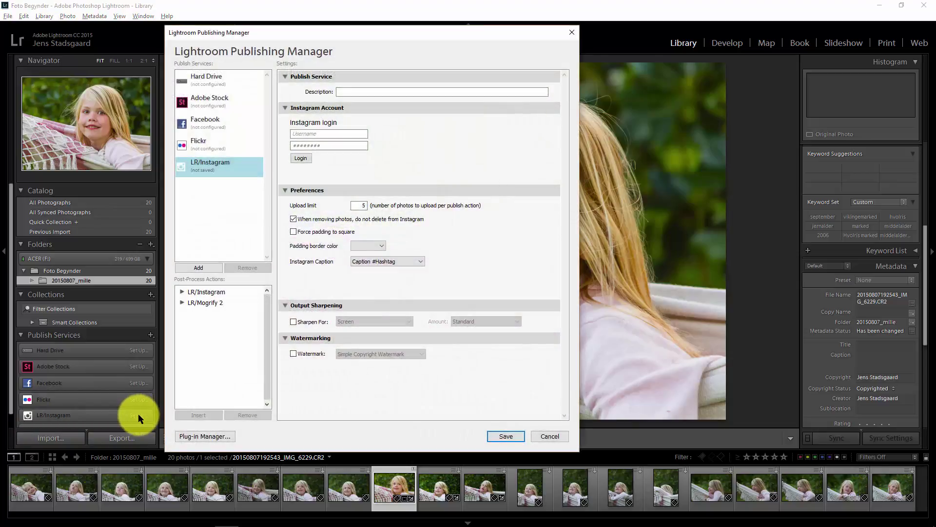
{"action": "left_click", "coordinate": [336, 134]}
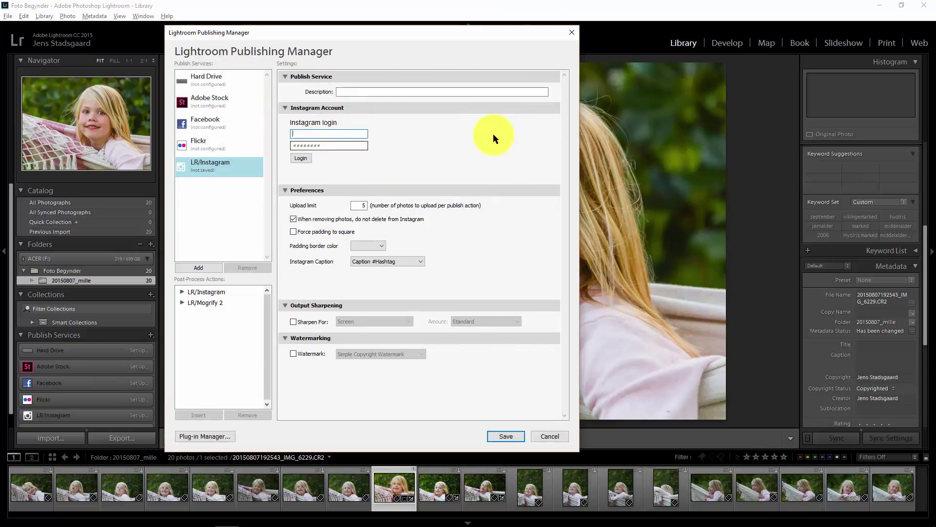
{"action": "key", "text": "Tab"}
{"action": "type", "text": "•"}
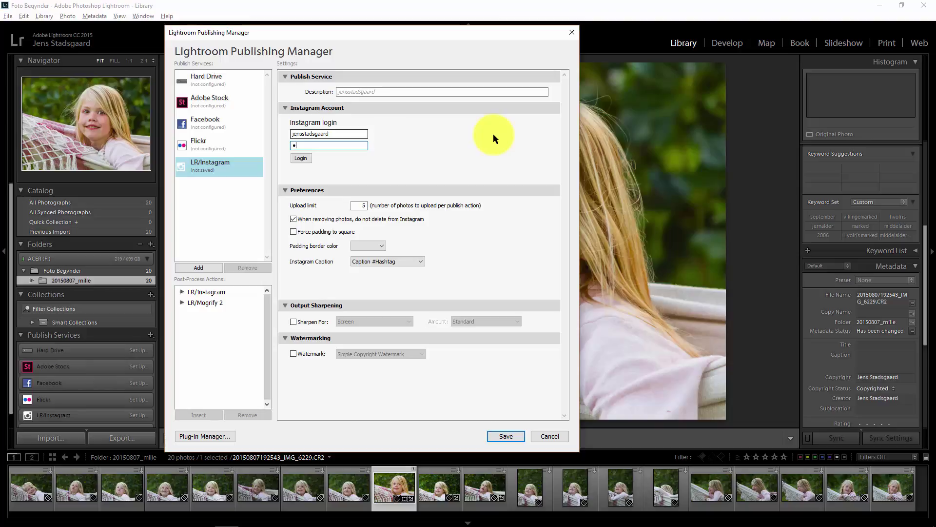
{"action": "type", "text": "••••"}
{"action": "type", "text": "••"}
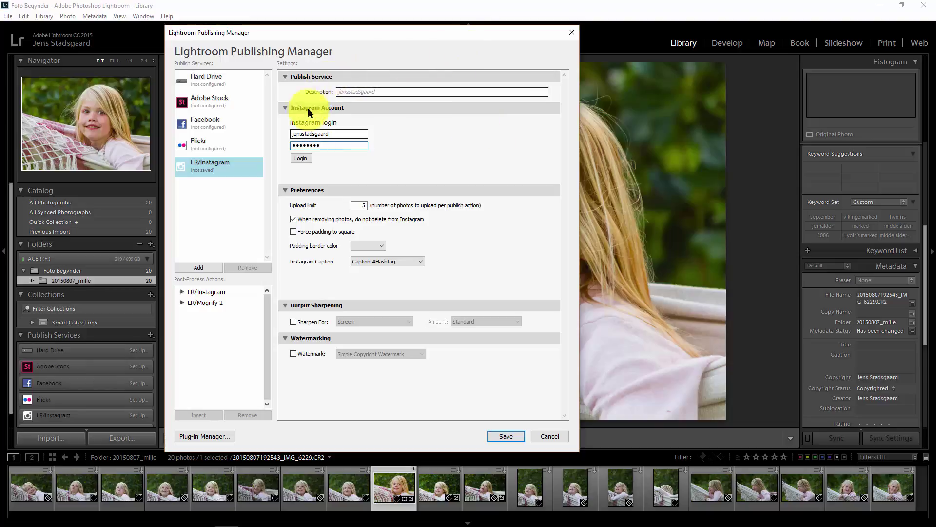
{"action": "left_click", "coordinate": [301, 157]}
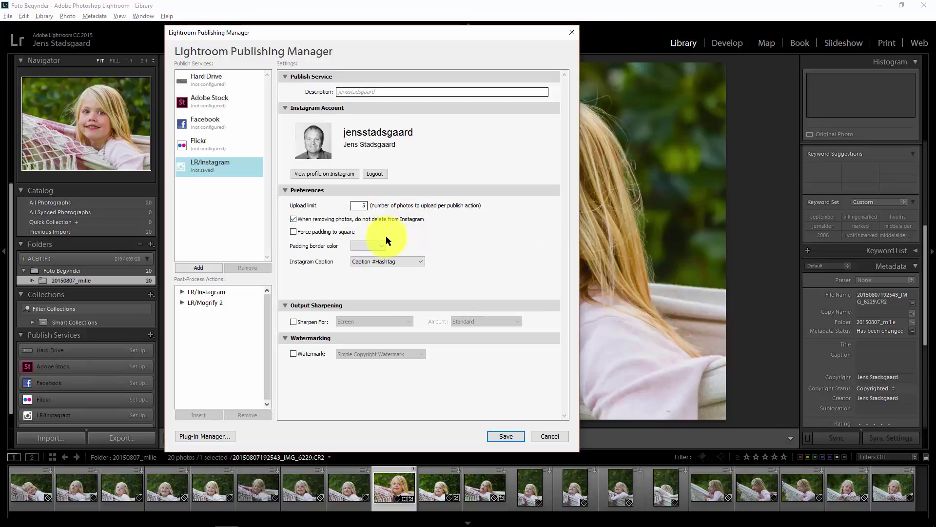
{"action": "mouse_move", "coordinate": [367, 246]}
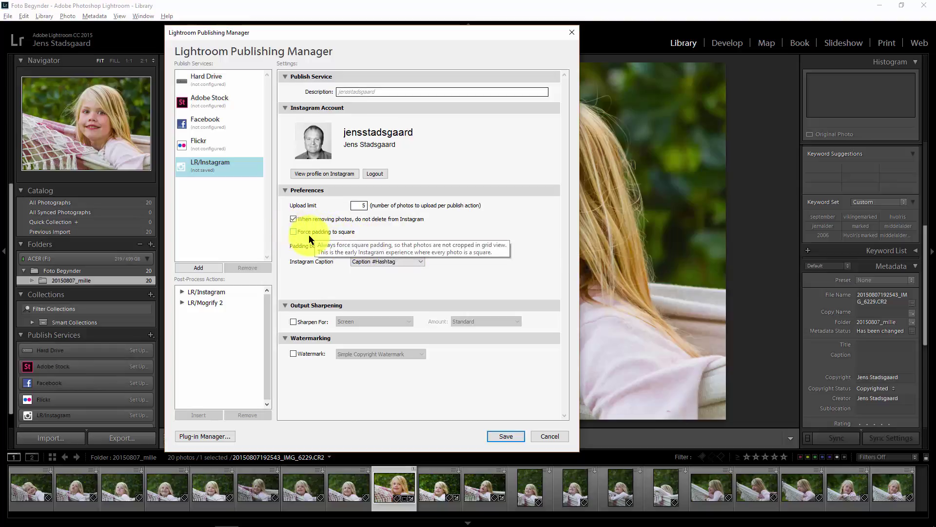
{"action": "mouse_move", "coordinate": [326, 232]}
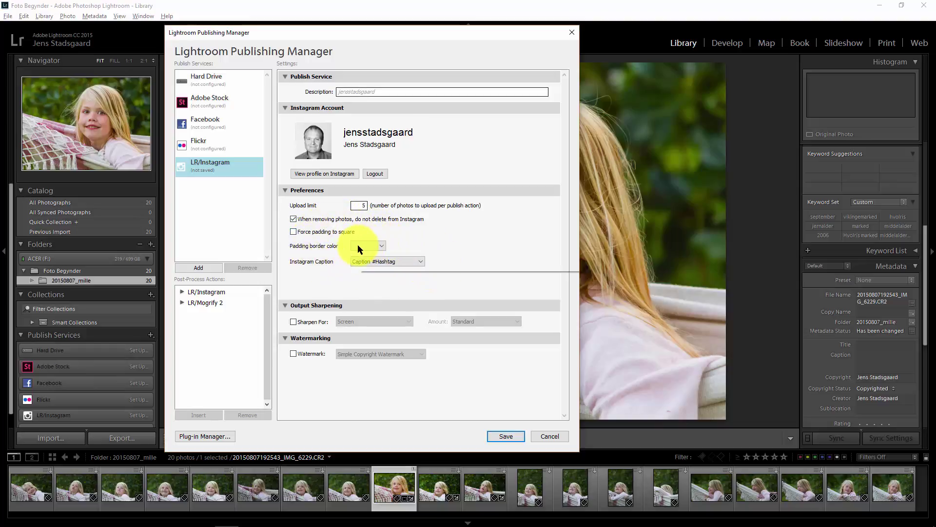
{"action": "left_click", "coordinate": [382, 246]}
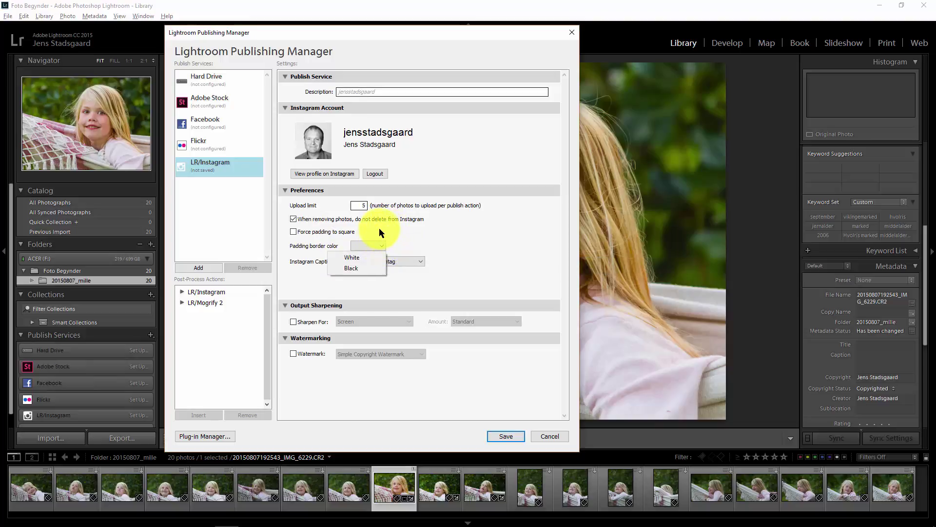
{"action": "left_click", "coordinate": [422, 234]}
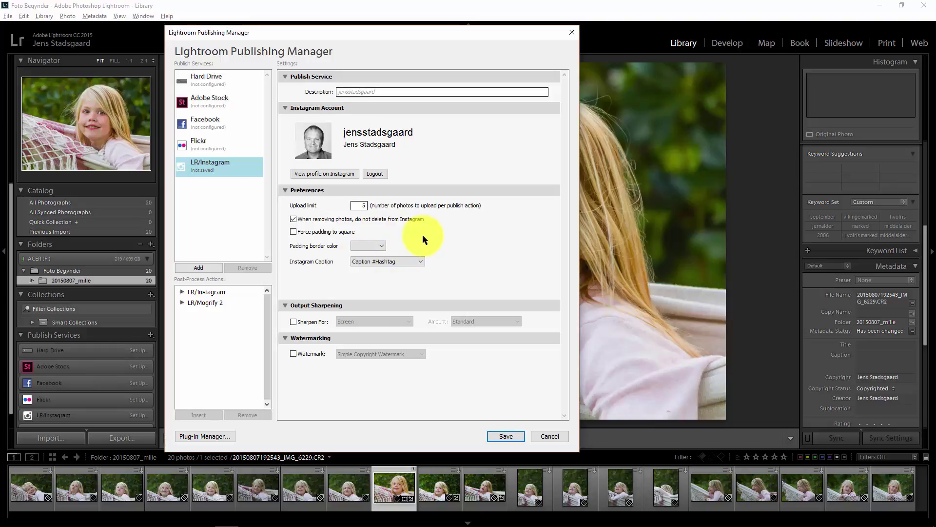
{"action": "left_click", "coordinate": [423, 262]}
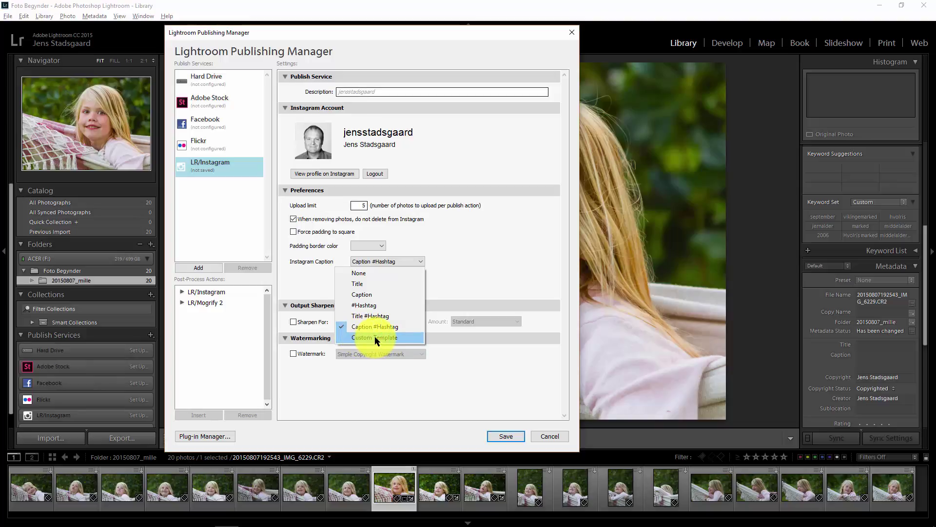
{"action": "left_click", "coordinate": [375, 339]}
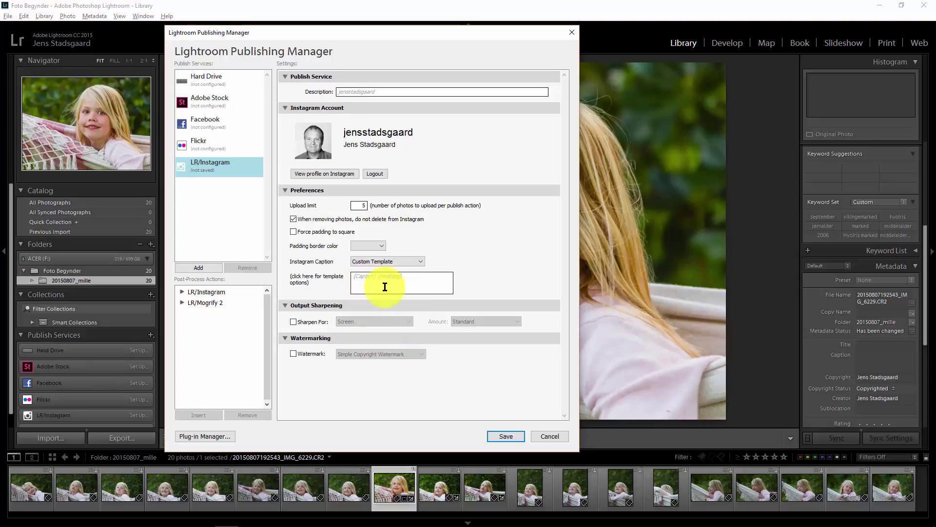
{"action": "left_click", "coordinate": [369, 275]}
{"action": "left_click", "coordinate": [373, 260]}
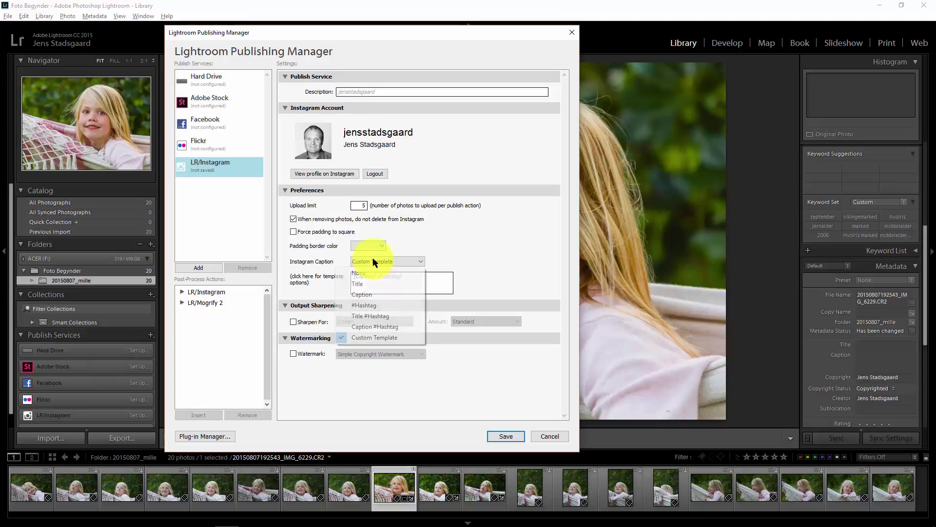
{"action": "left_click", "coordinate": [376, 327]}
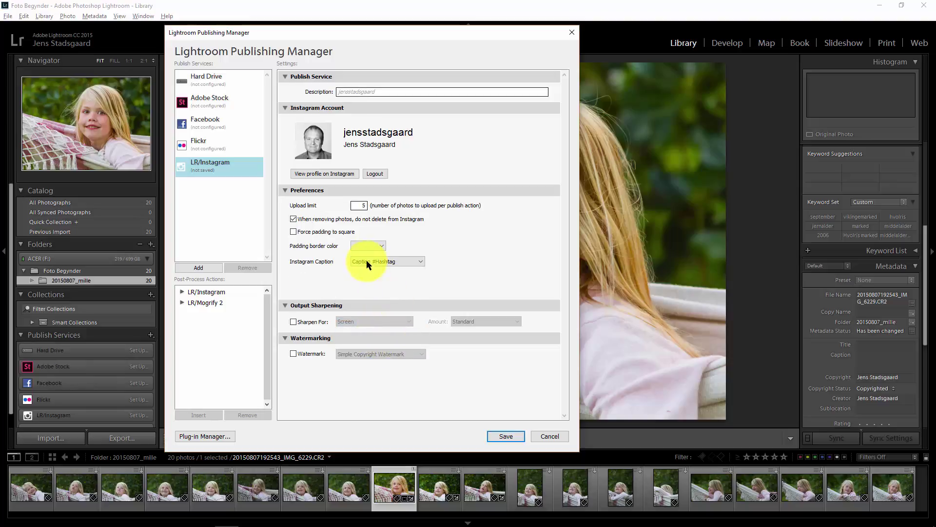
Enable Standard-amount screen sharpening for LR/Instagram and save the publish service
{"action": "left_click", "coordinate": [292, 319]}
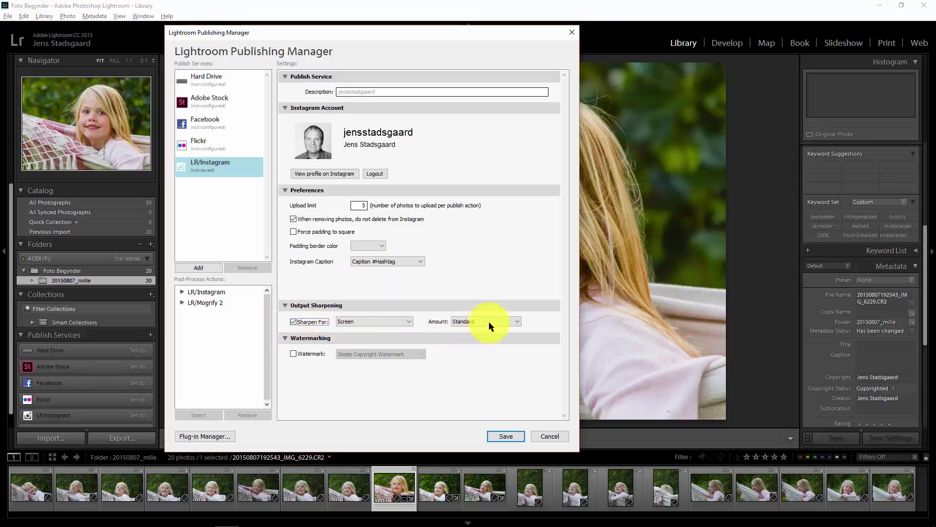
{"action": "left_click", "coordinate": [505, 326]}
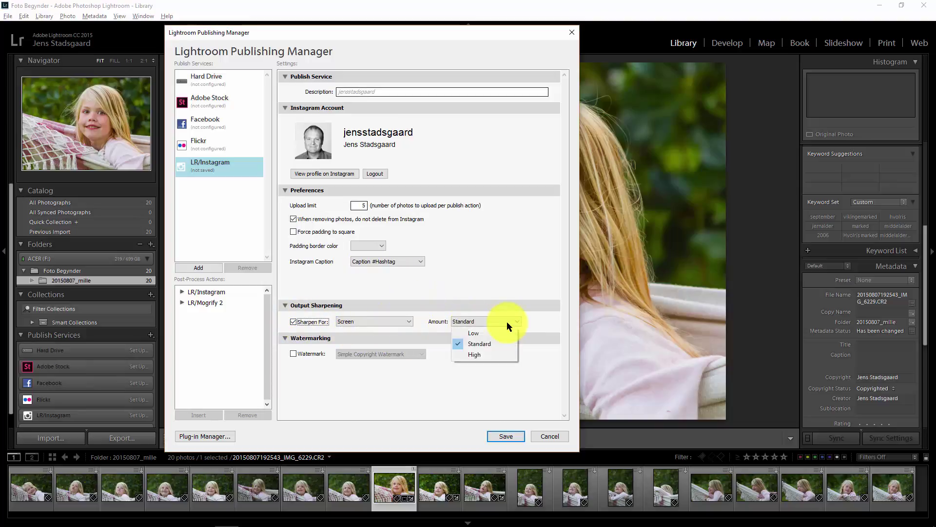
{"action": "left_click", "coordinate": [520, 266]}
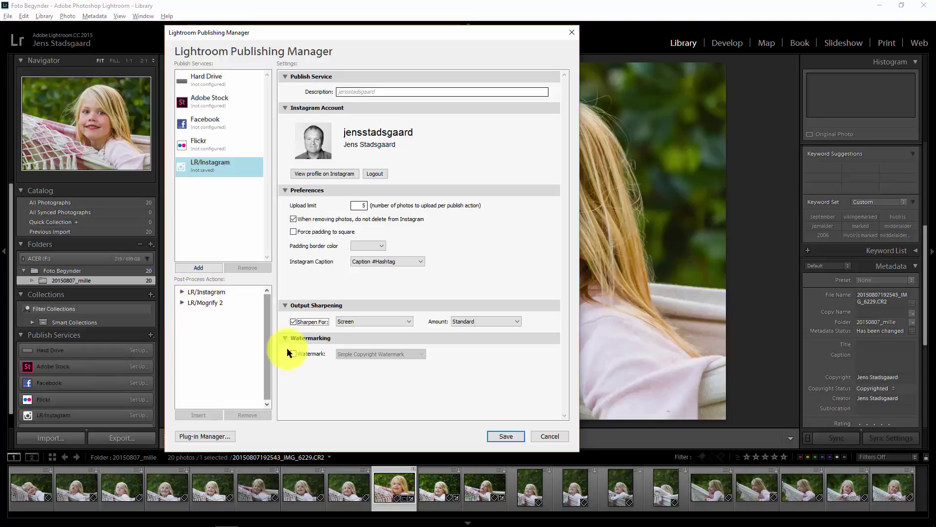
{"action": "left_click", "coordinate": [511, 435]}
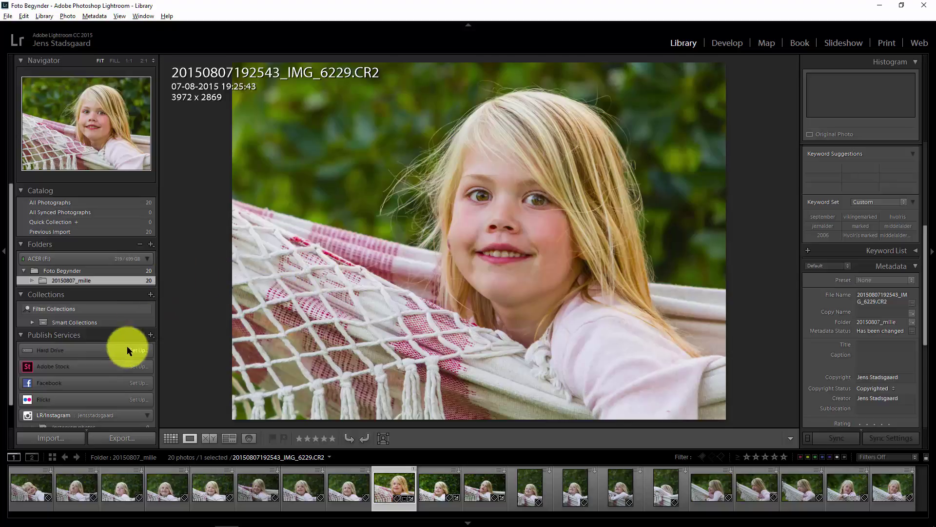
Reselect the IMG_6229 hammock portrait and scroll the panel toward its metadata
{"action": "key", "text": "Right"}
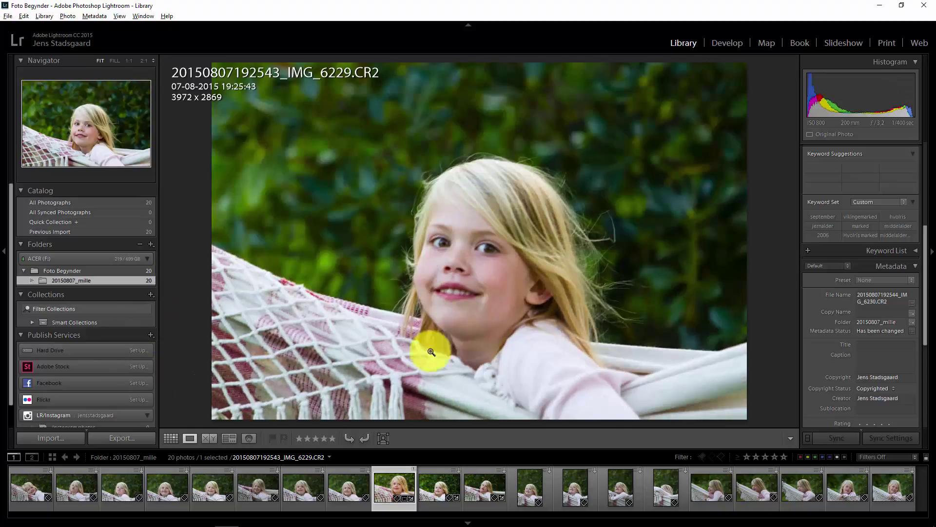
{"action": "left_click", "coordinate": [389, 487]}
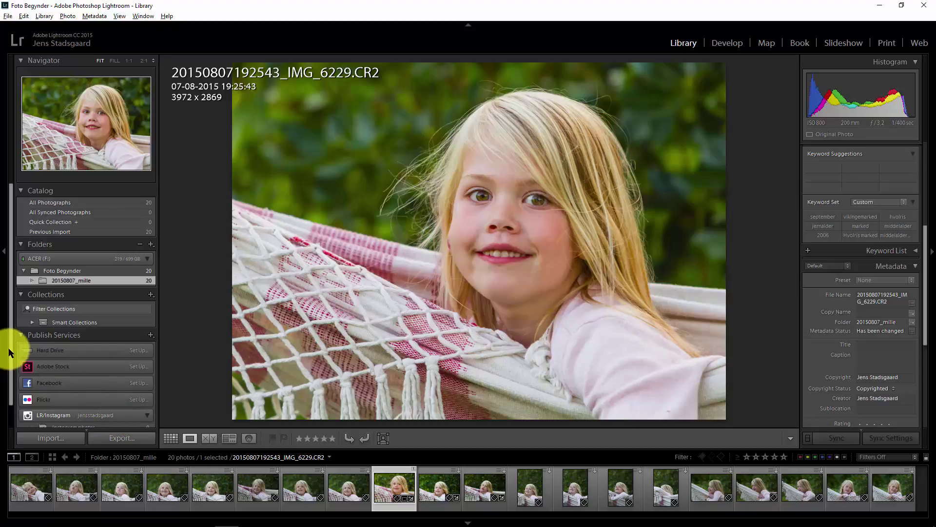
{"action": "left_click_drag", "start_coordinate": [11, 349], "coordinate": [13, 384]}
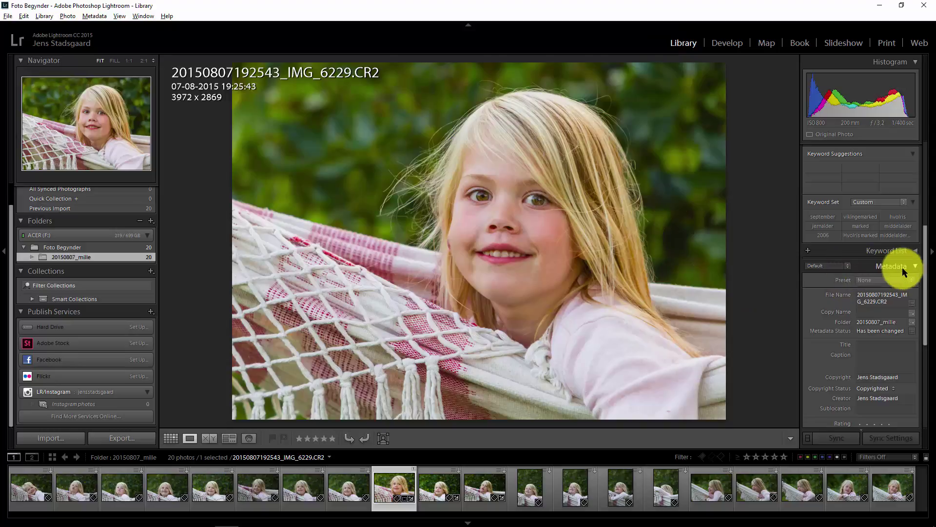
Use the LR/Instagram metadata preset; caption 'Niece liggende i hængekøje', hashtags '#sødniece #Frækniece'
{"action": "left_click", "coordinate": [832, 266]}
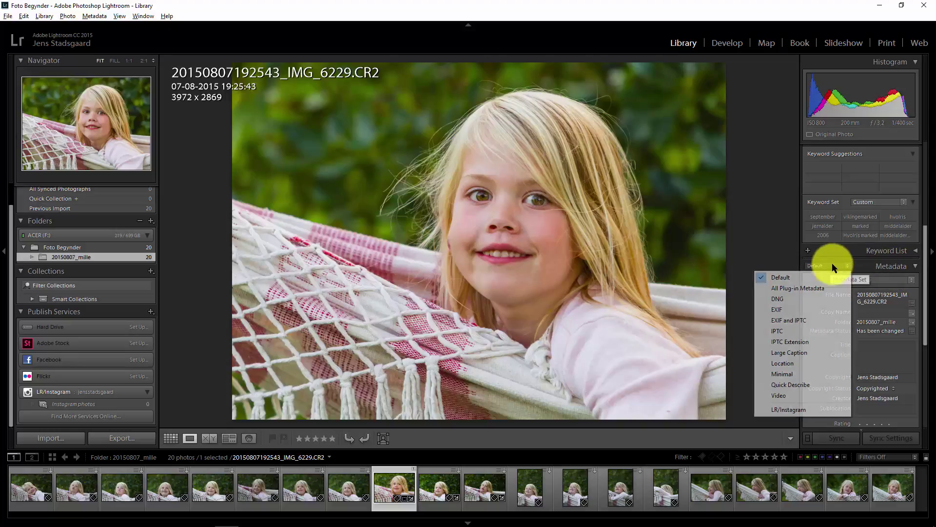
{"action": "left_click", "coordinate": [801, 410]}
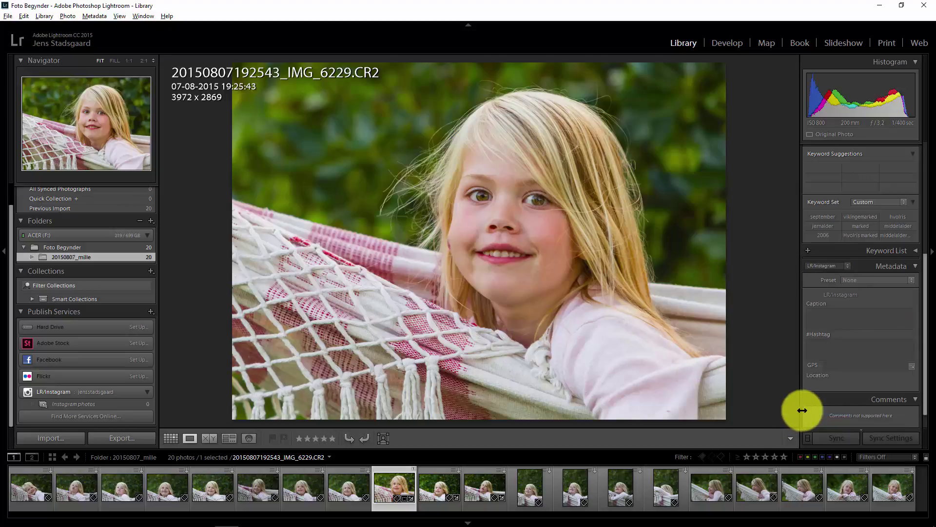
{"action": "left_click", "coordinate": [832, 318]}
{"action": "type", "text": "Mille hyggende i"}
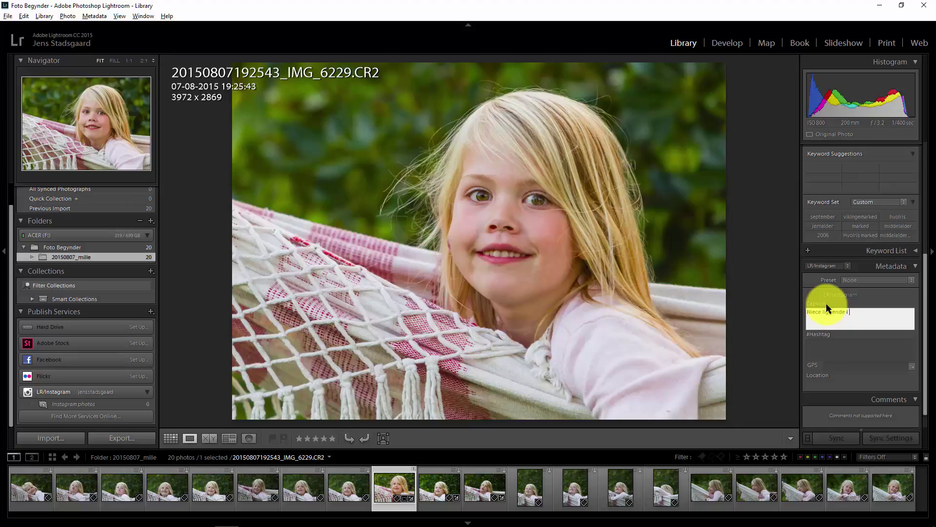
{"action": "type", "text": "hængekøje"}
{"action": "key", "text": "Tab"}
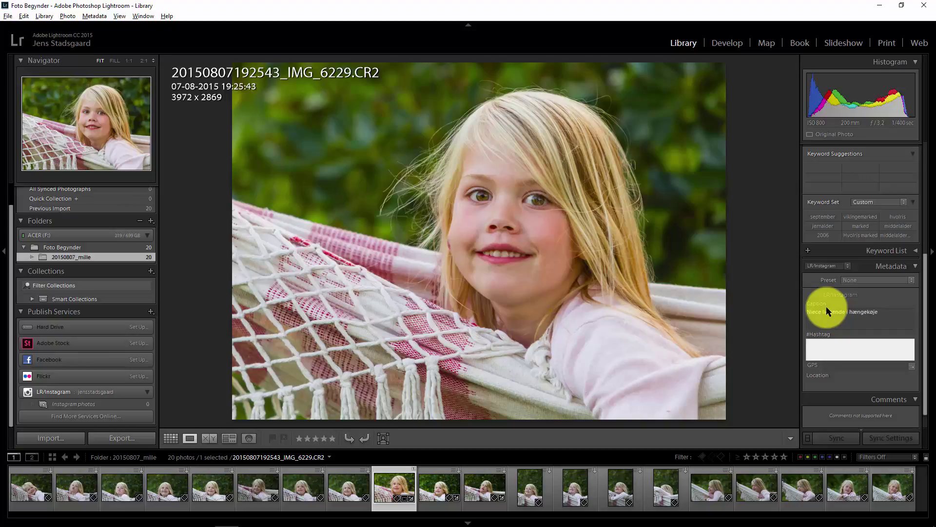
{"action": "type", "text": "#sød"}
{"action": "type", "text": "b"}
{"action": "key", "text": "BackSpace"}
{"action": "type", "text": "Fr"}
{"action": "type", "text": "ækni"}
{"action": "type", "text": "ece"}
Make Instagram photos the target collection, add IMG_6229 with B, and view it
{"action": "left_click", "coordinate": [529, 233]}
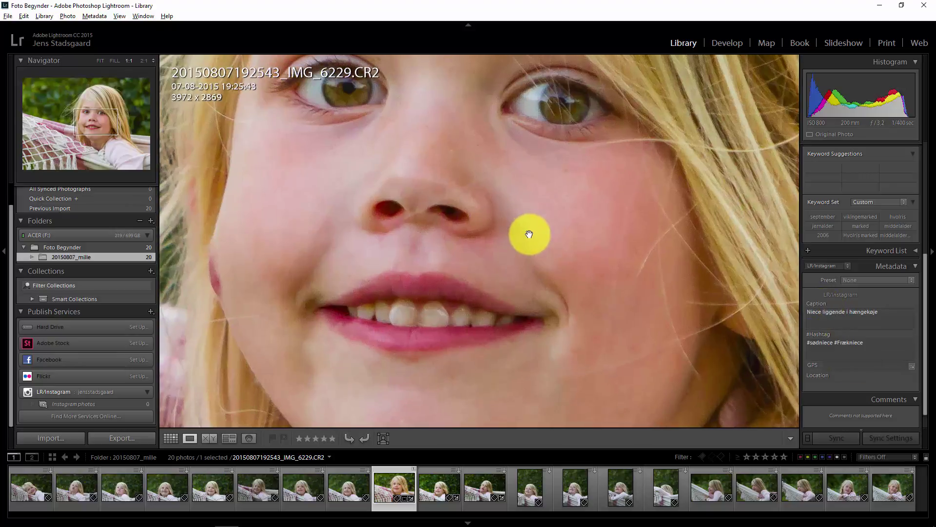
{"action": "left_click", "coordinate": [529, 234]}
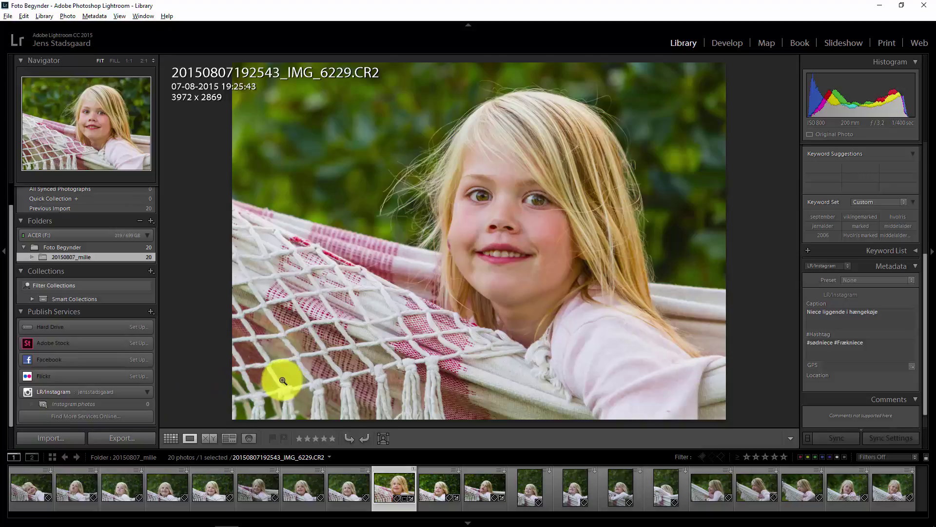
{"action": "right_click", "coordinate": [83, 405]}
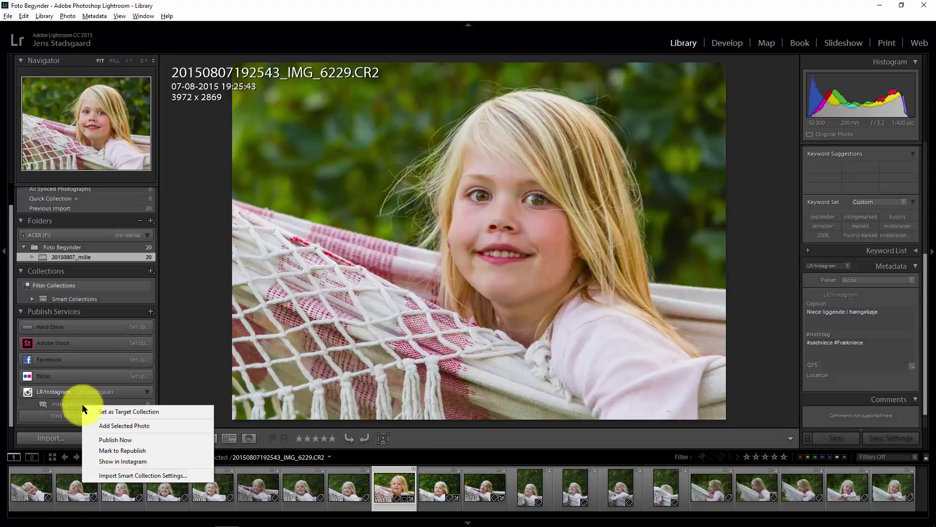
{"action": "left_click", "coordinate": [108, 412]}
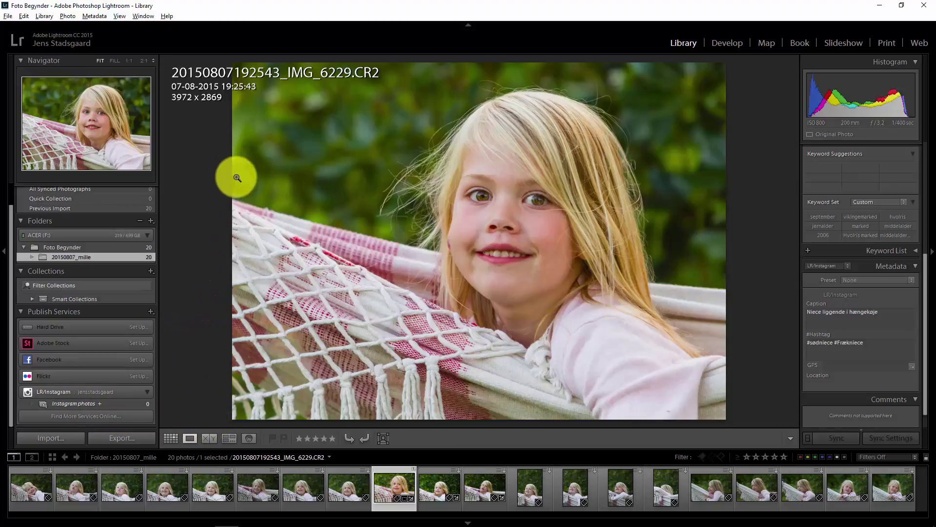
{"action": "key", "text": "b"}
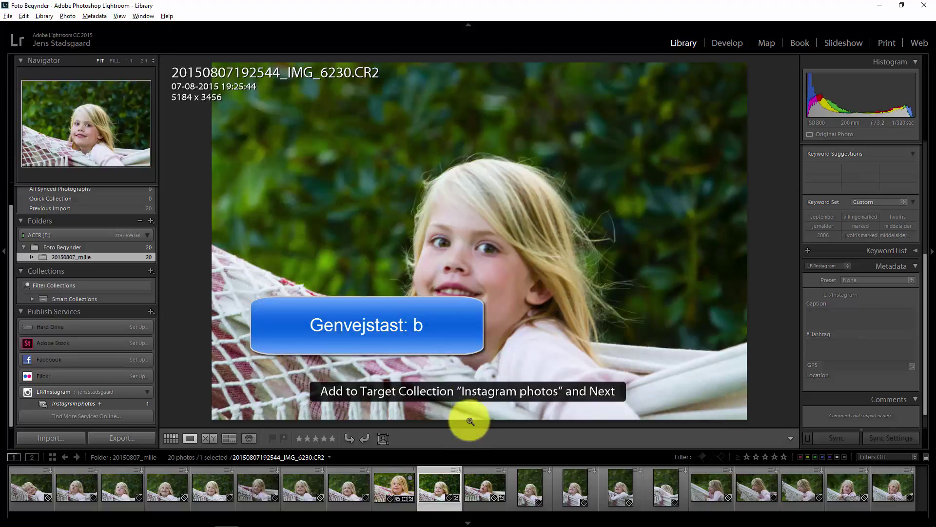
{"action": "left_click", "coordinate": [97, 404]}
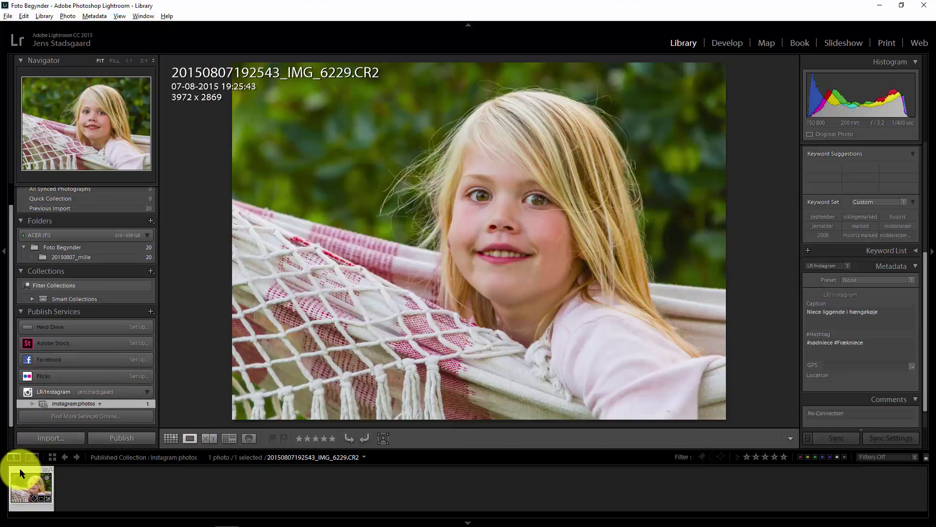
Browse the 20150807_mille folder and drag photo 9 into Instagram photos
{"action": "left_click", "coordinate": [170, 437]}
{"action": "mouse_move", "coordinate": [264, 219]}
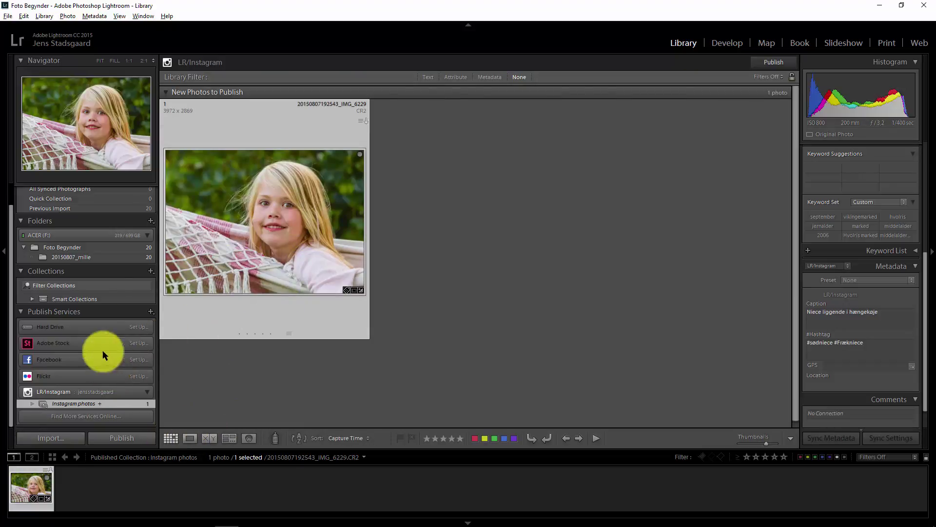
{"action": "left_click", "coordinate": [90, 257]}
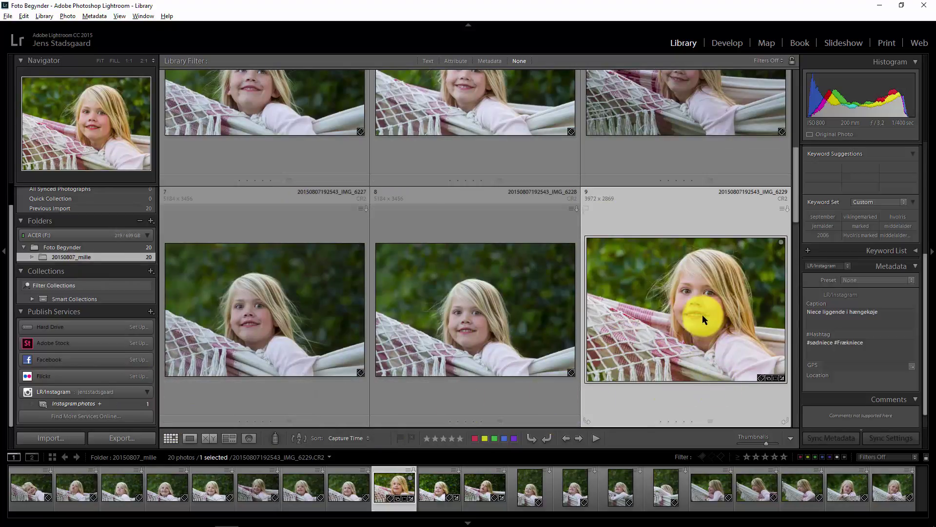
{"action": "left_click_drag", "start_coordinate": [703, 316], "coordinate": [82, 407]}
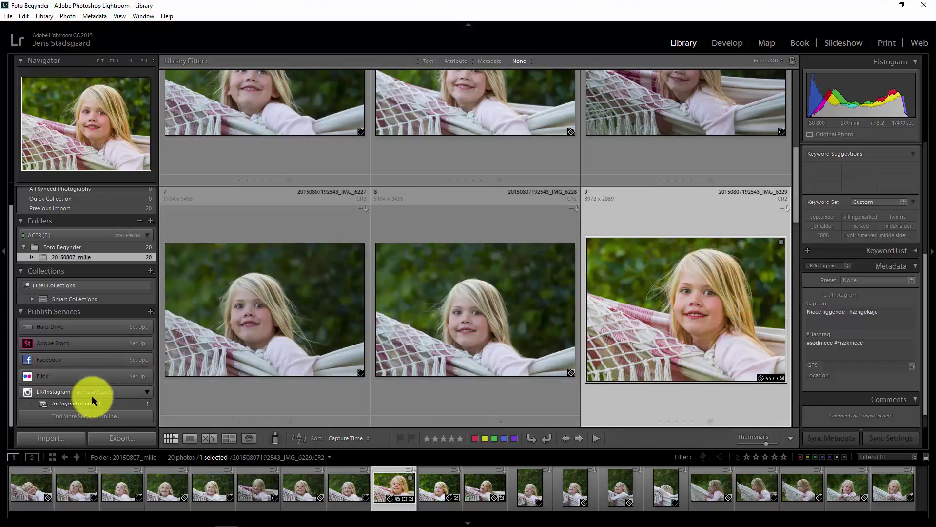
Publish the Instagram photos collection to Instagram with Publish Now
{"action": "right_click", "coordinate": [79, 406]}
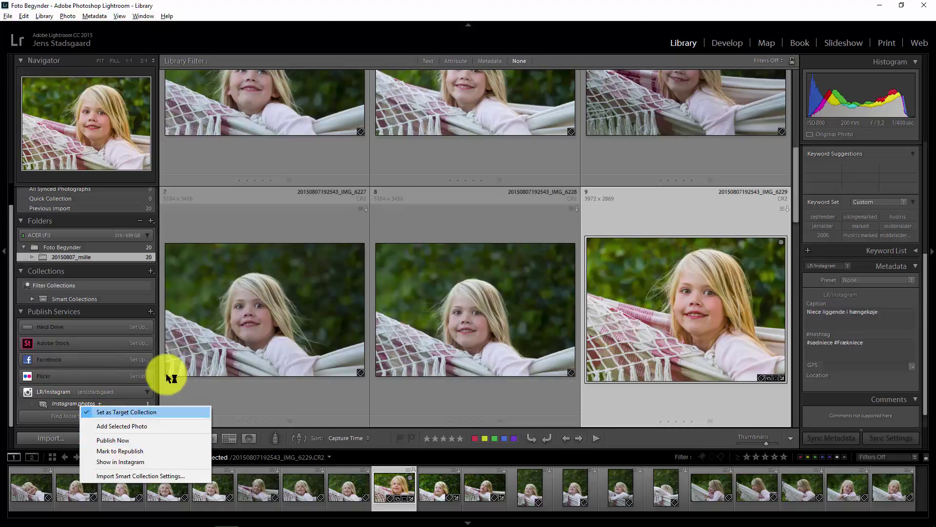
{"action": "left_click", "coordinate": [149, 395]}
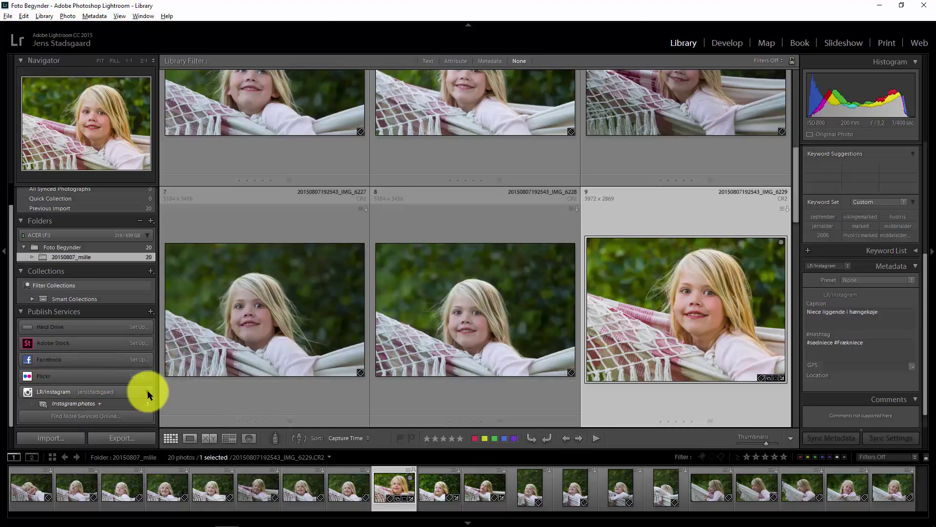
{"action": "left_click", "coordinate": [148, 392]}
{"action": "left_click", "coordinate": [148, 402]}
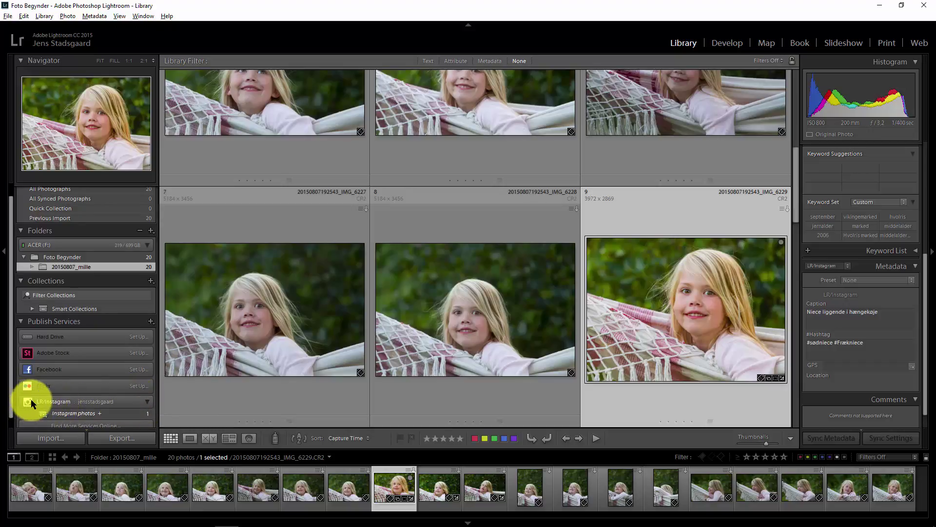
{"action": "left_click", "coordinate": [78, 413]}
{"action": "right_click", "coordinate": [78, 412]}
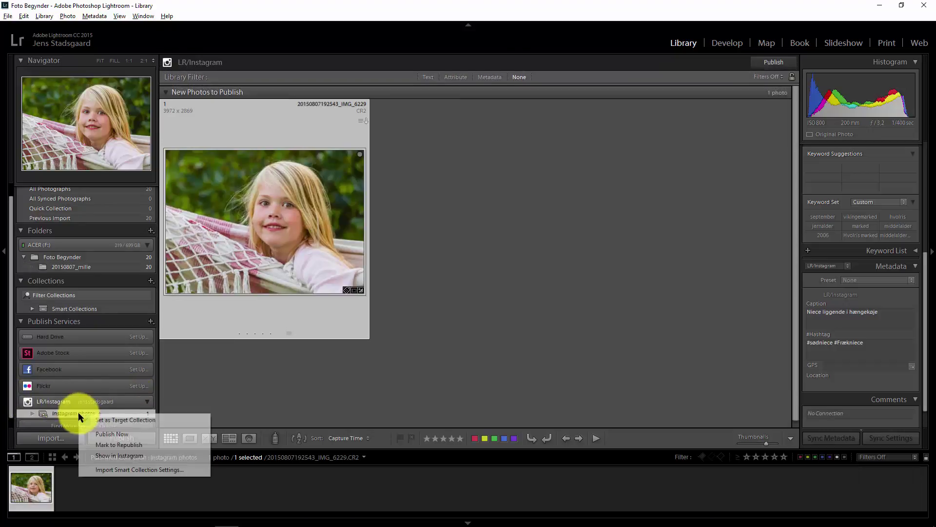
{"action": "left_click", "coordinate": [126, 433]}
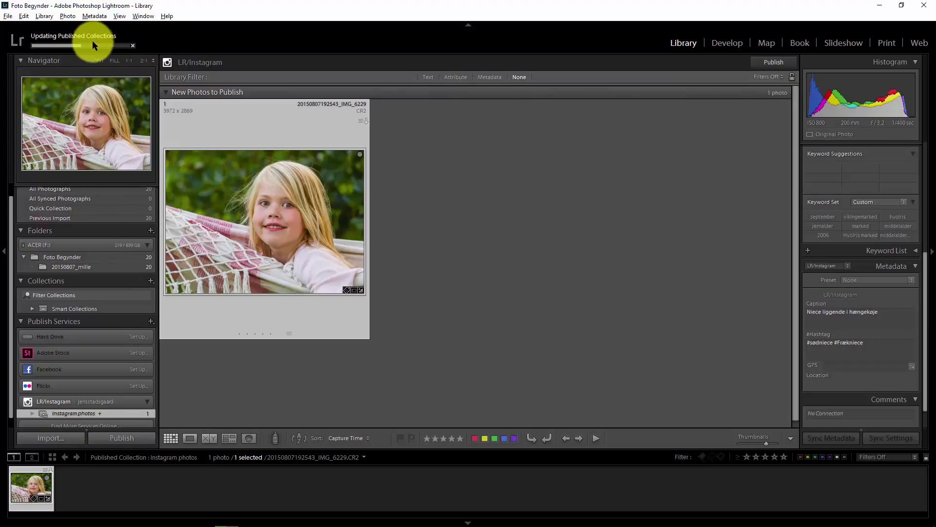
{"action": "mouse_move", "coordinate": [80, 518]}
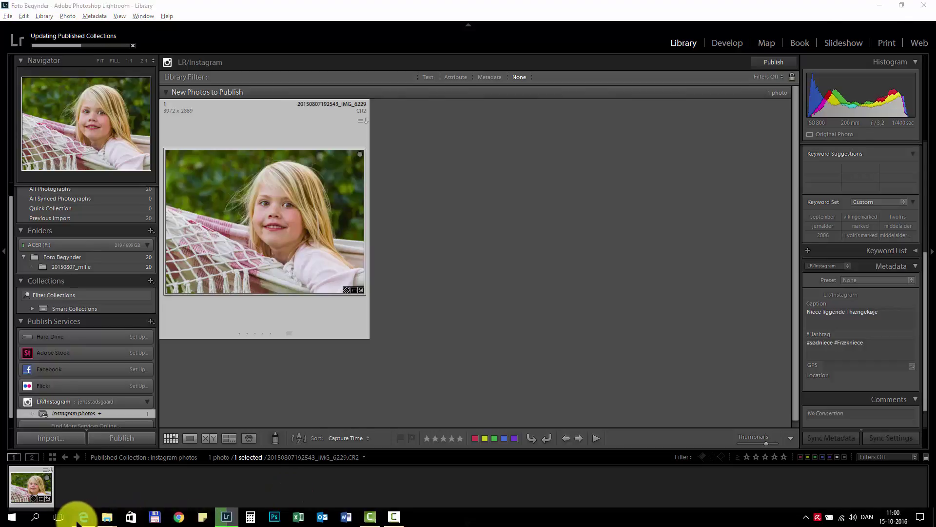
In Microsoft Edge, load instagram.com in a new tab
{"action": "left_click", "coordinate": [80, 518]}
{"action": "left_click", "coordinate": [106, 10]}
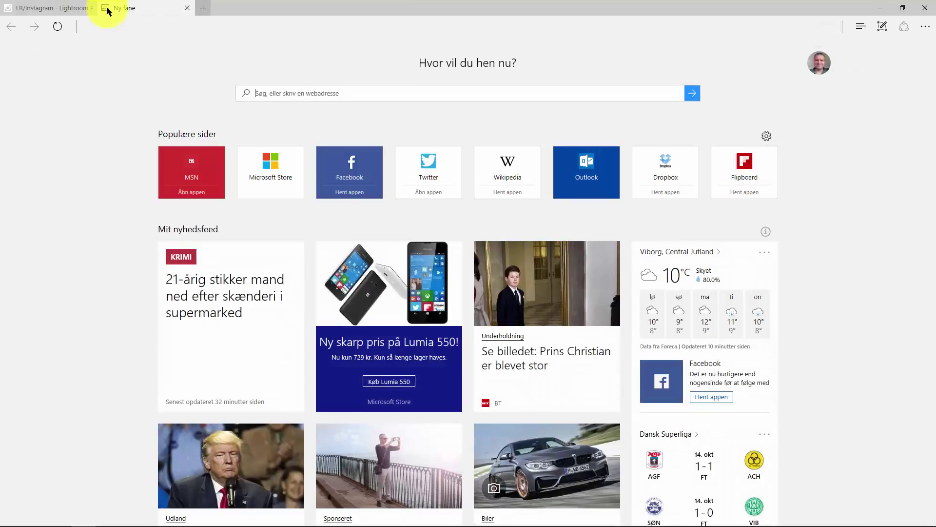
{"action": "type", "text": "insta"}
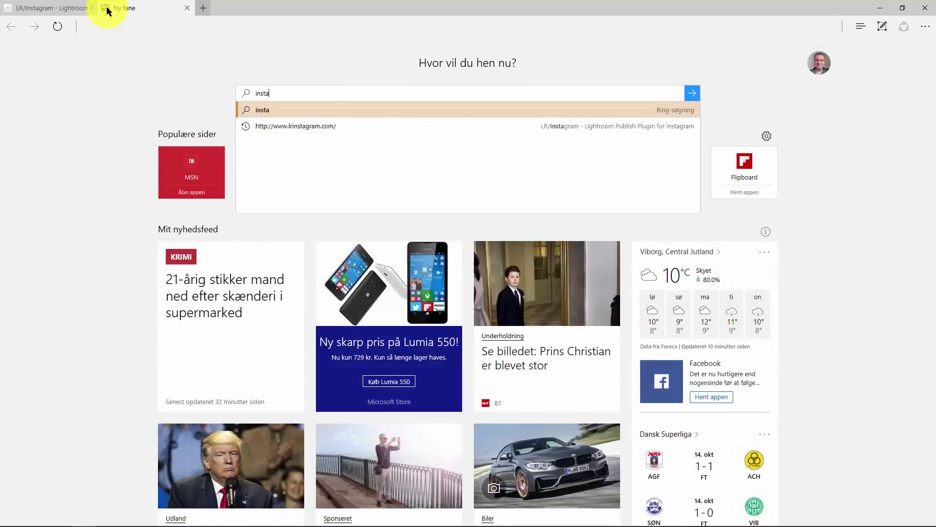
{"action": "type", "text": "gram."}
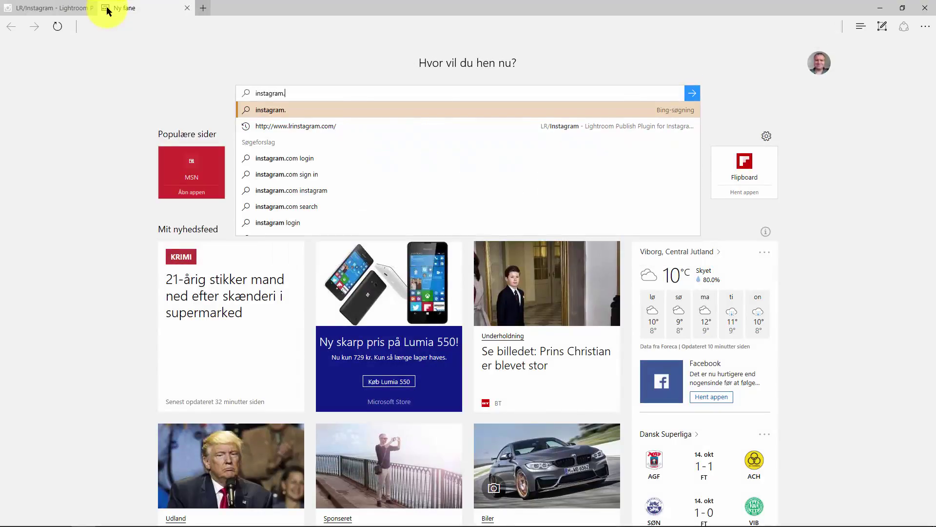
{"action": "type", "text": "com"}
{"action": "key", "text": "Return"}
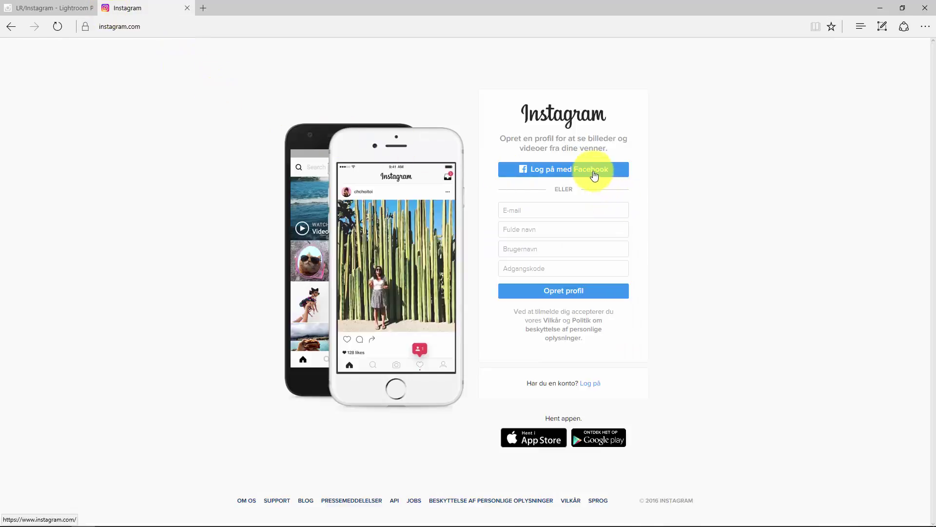
Start an Instagram sign-in through Facebook, then abandon it and return to Instagram
{"action": "left_click", "coordinate": [593, 174]}
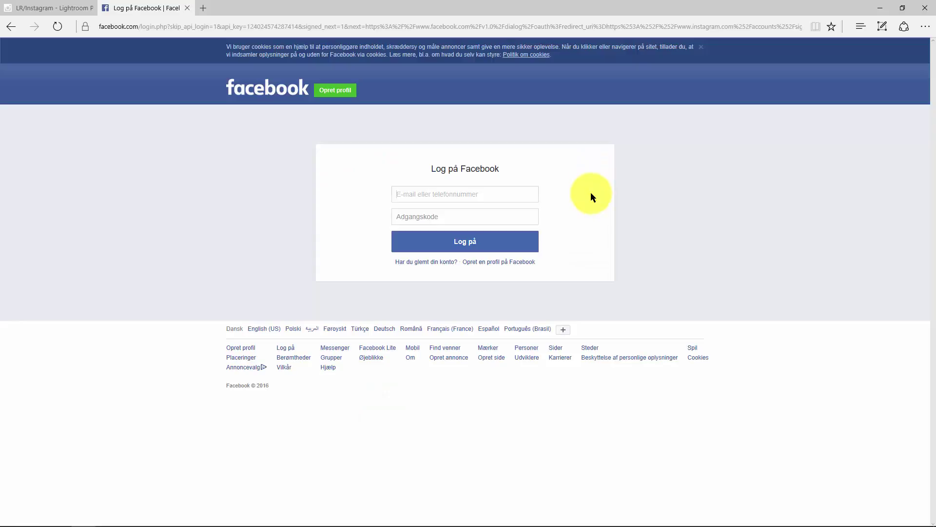
{"action": "type", "text": "j"}
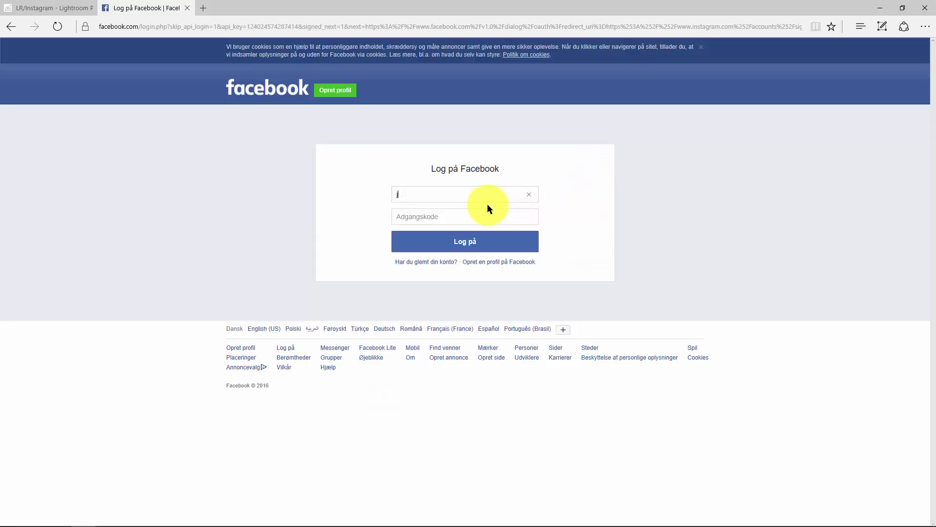
{"action": "type", "text": "e"}
{"action": "key", "text": "BackSpace"}
{"action": "key", "text": "BackSpace"}
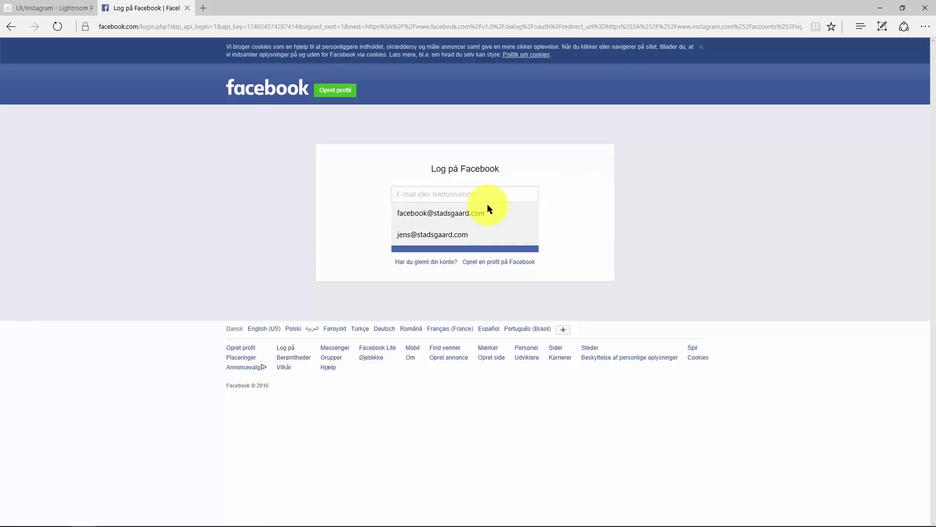
{"action": "type", "text": "a"}
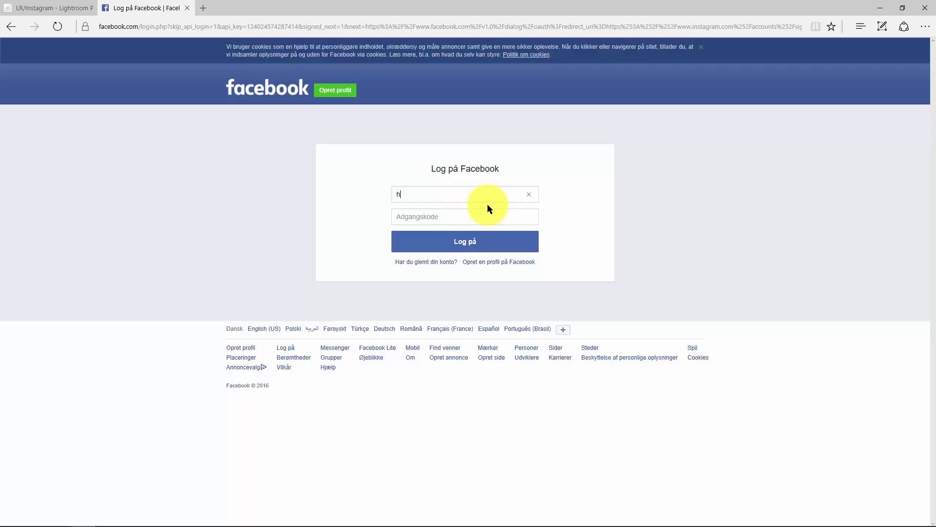
{"action": "key", "text": "BackSpace"}
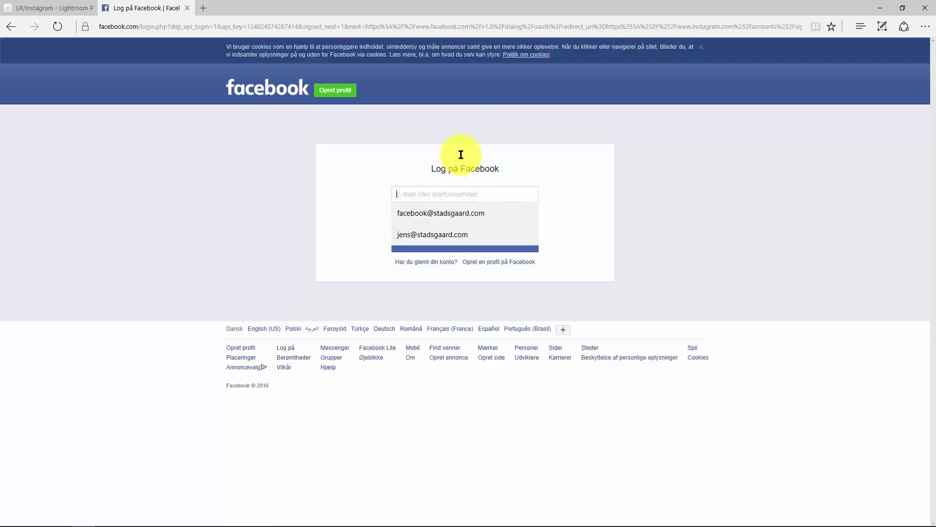
{"action": "left_click", "coordinate": [5, 29]}
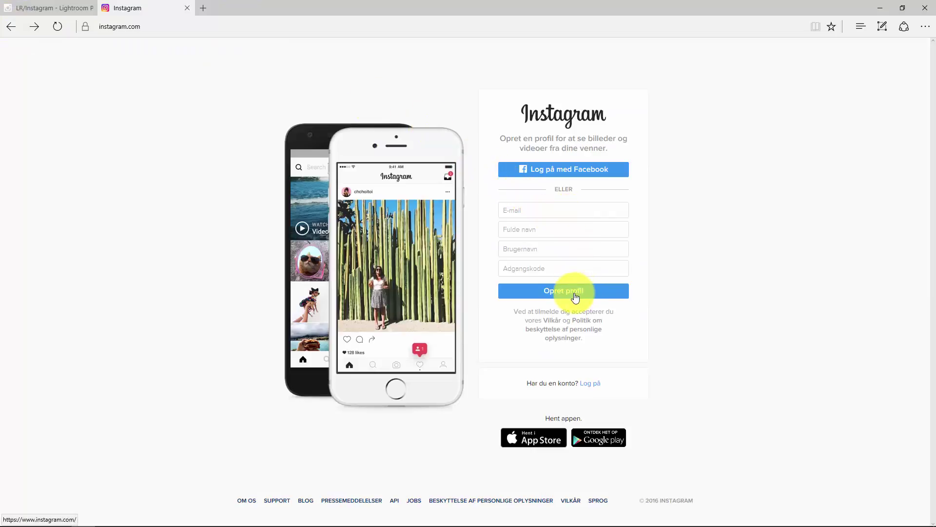
Log in with the Instagram username and password, check the hammock post, then return to Lightroom
{"action": "left_click", "coordinate": [589, 385]}
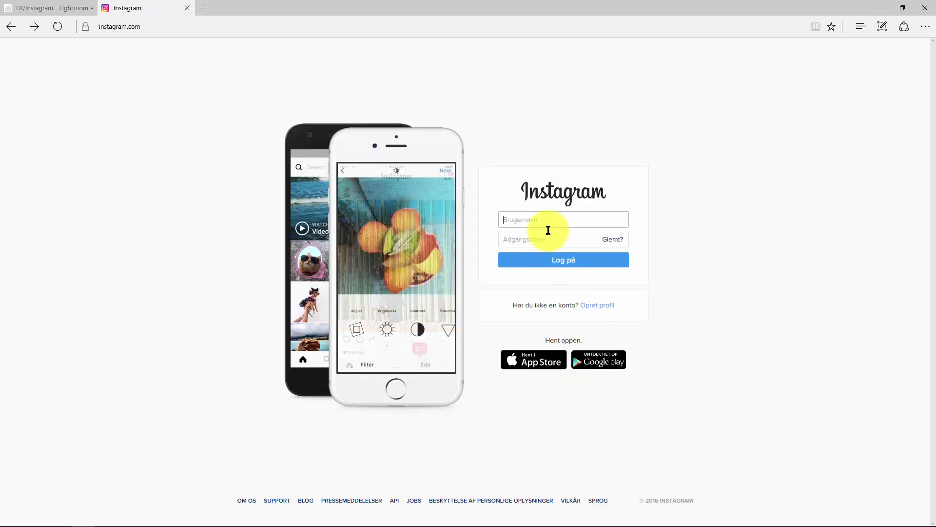
{"action": "type", "text": "i"}
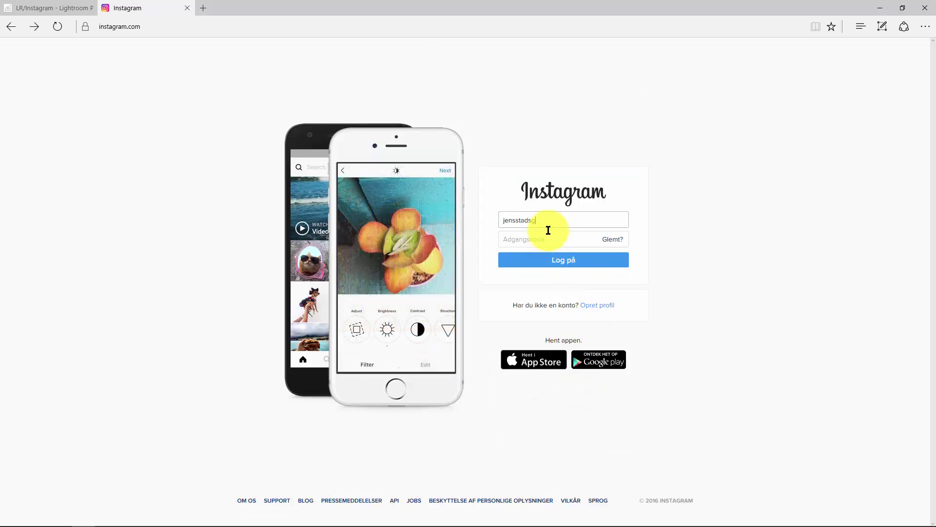
{"action": "key", "text": "Tab"}
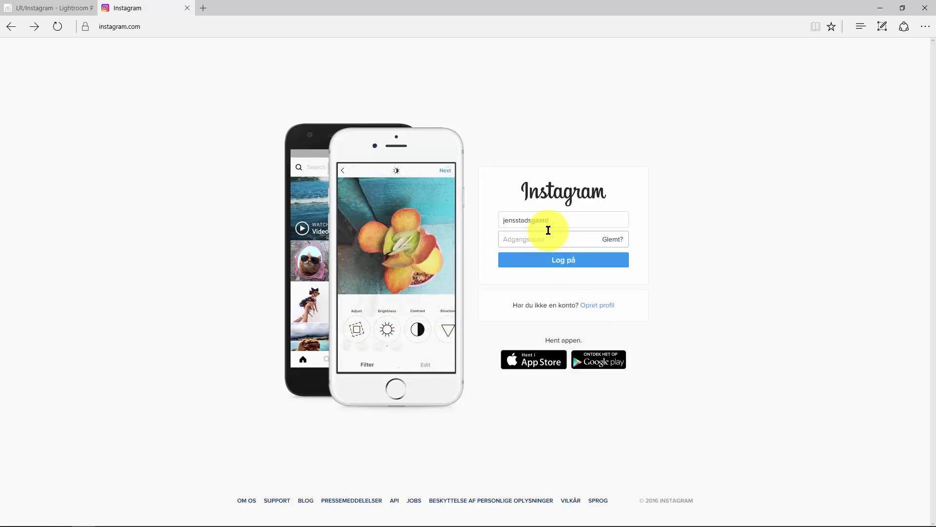
{"action": "type", "text": "•••••"}
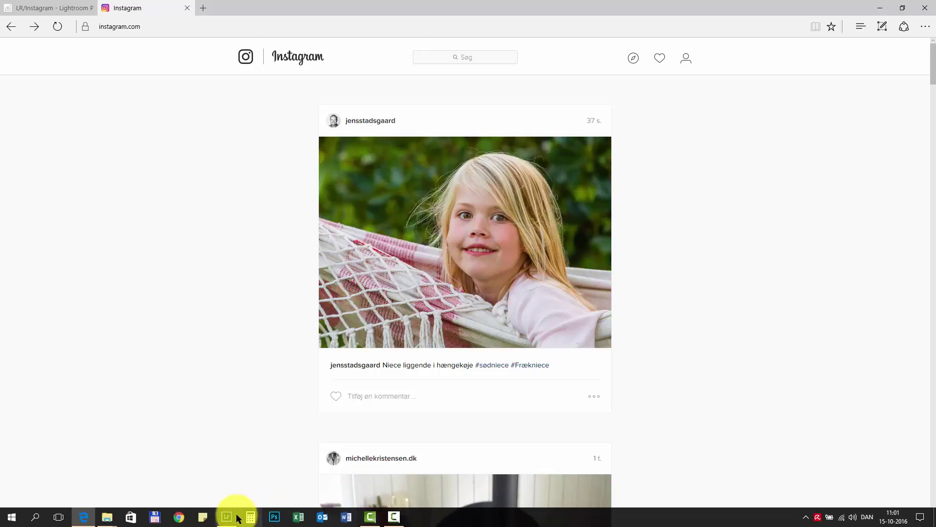
{"action": "left_click", "coordinate": [233, 513]}
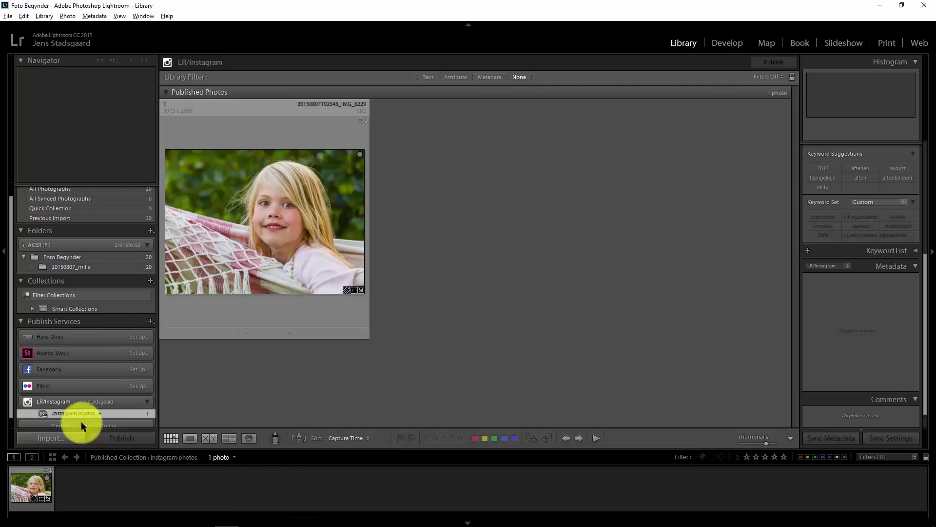
Select the 20150807_mille folder and scroll through its 20 photos in the grid
{"action": "left_click", "coordinate": [83, 267]}
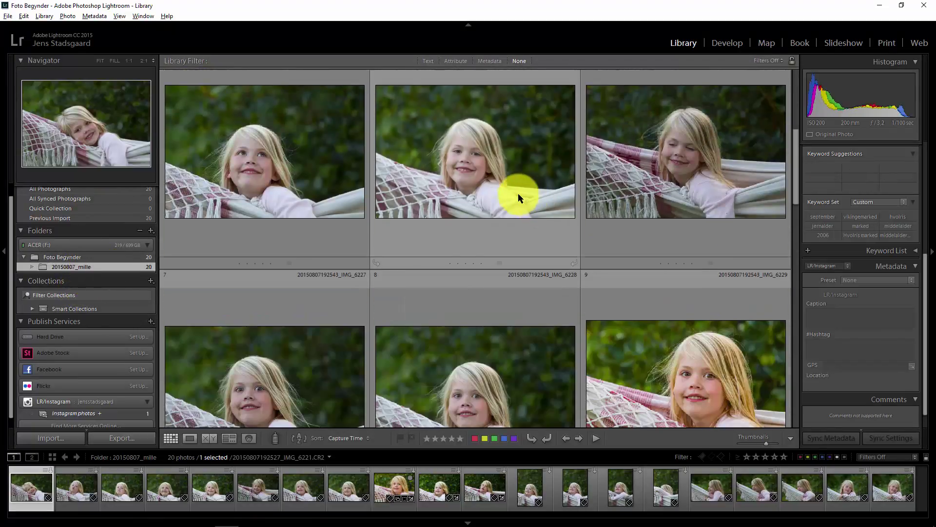
{"action": "scroll", "coordinate": [476, 210], "scroll_direction": "down", "scroll_amount": 3}
{"action": "scroll", "coordinate": [475, 171], "scroll_direction": "down", "scroll_amount": 3}
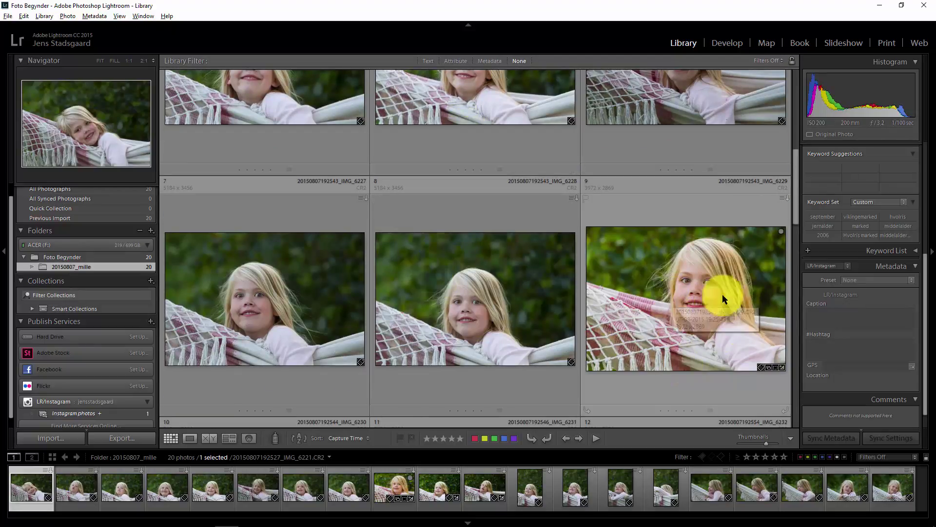
{"action": "scroll", "coordinate": [682, 310], "scroll_direction": "down", "scroll_amount": 3}
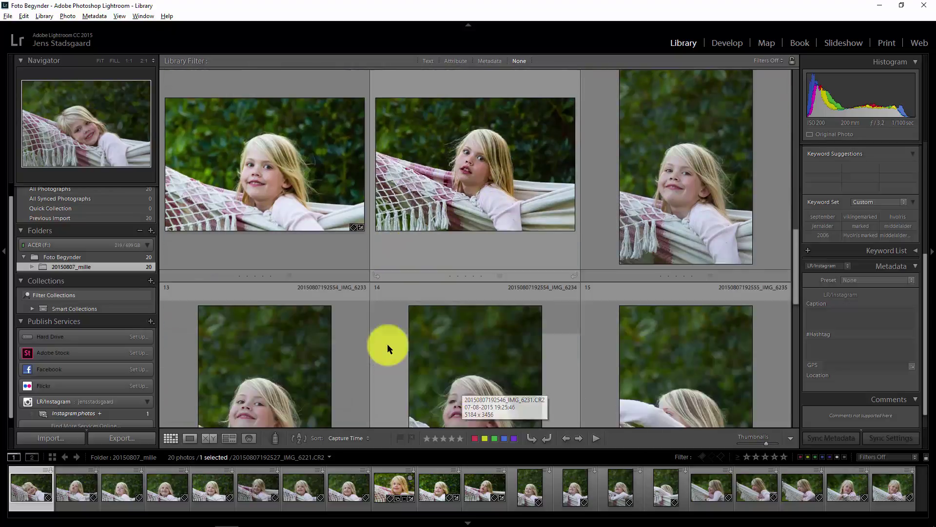
{"action": "scroll", "coordinate": [387, 344], "scroll_direction": "down", "scroll_amount": 3}
{"action": "scroll", "coordinate": [370, 248], "scroll_direction": "down", "scroll_amount": 3}
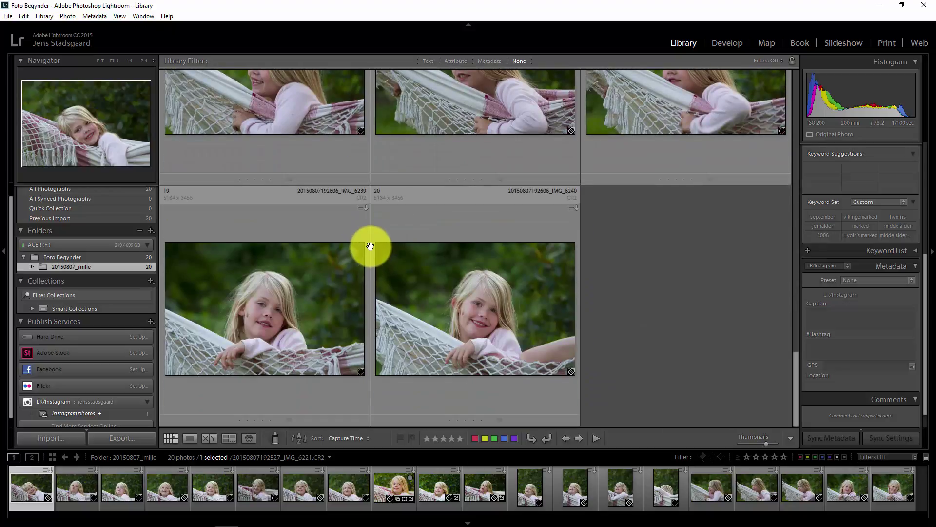
{"action": "scroll", "coordinate": [372, 243], "scroll_direction": "up", "scroll_amount": 5}
{"action": "scroll", "coordinate": [373, 243], "scroll_direction": "up", "scroll_amount": 3}
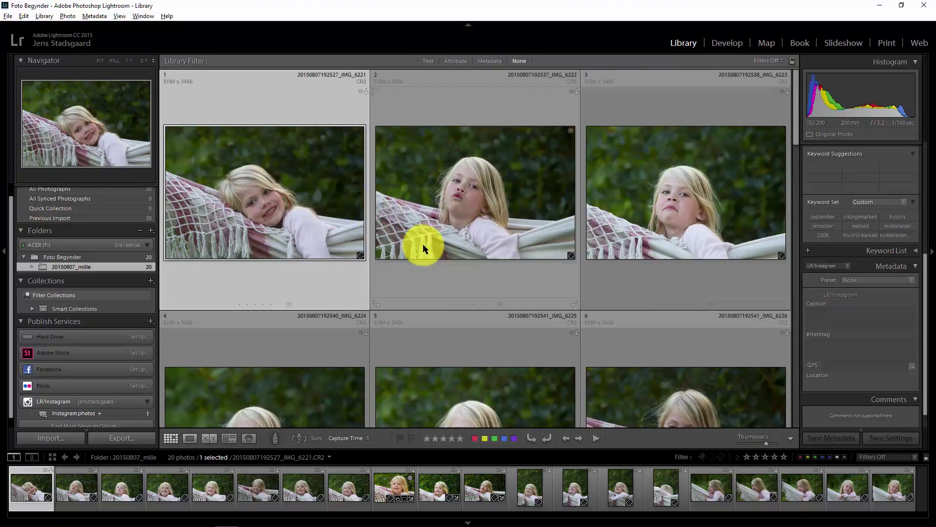
{"action": "scroll", "coordinate": [554, 261], "scroll_direction": "down", "scroll_amount": 2}
{"action": "scroll", "coordinate": [551, 250], "scroll_direction": "down", "scroll_amount": 1}
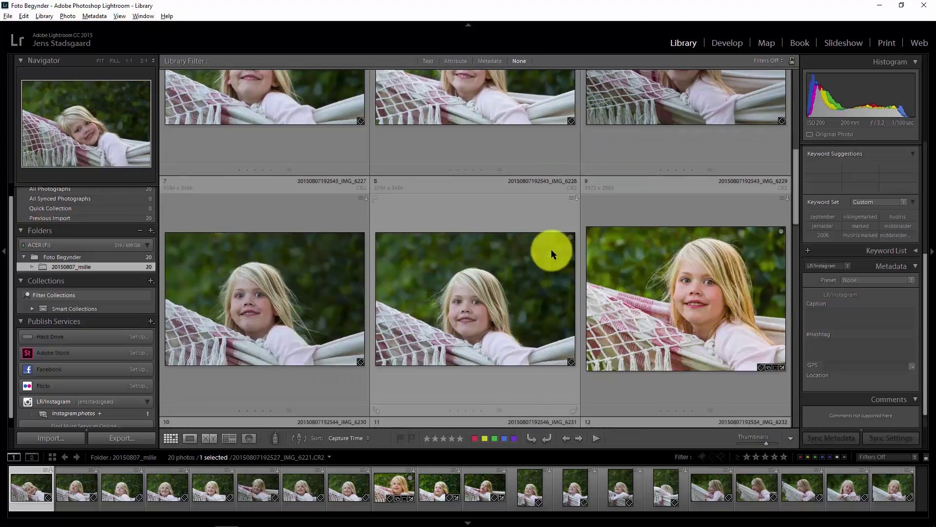